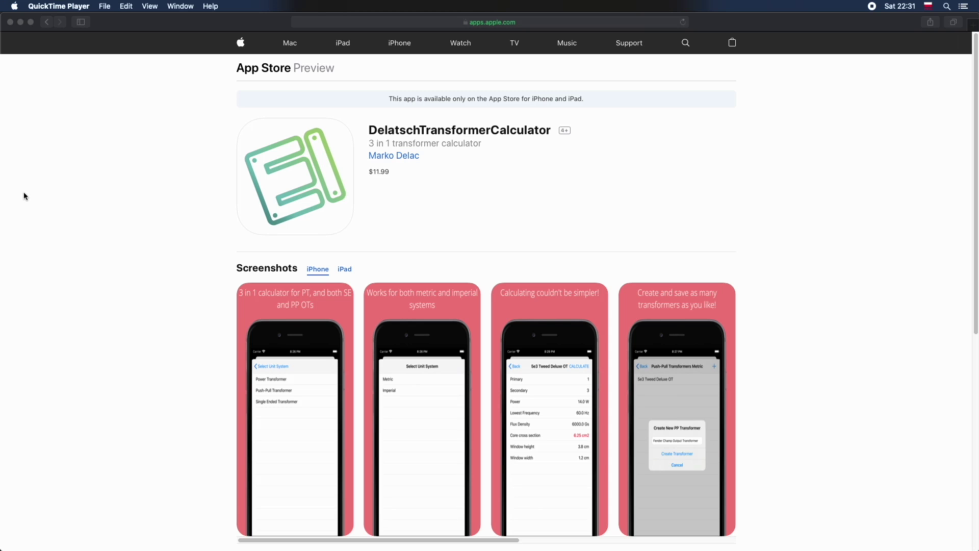
pyautogui.scroll(-2, 23, 197)
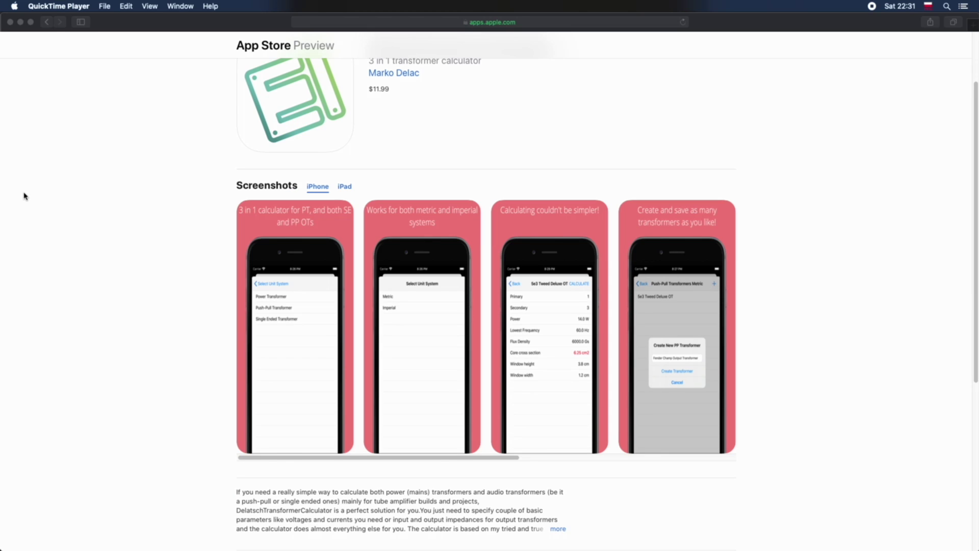
pyautogui.scroll(-2, 23, 197)
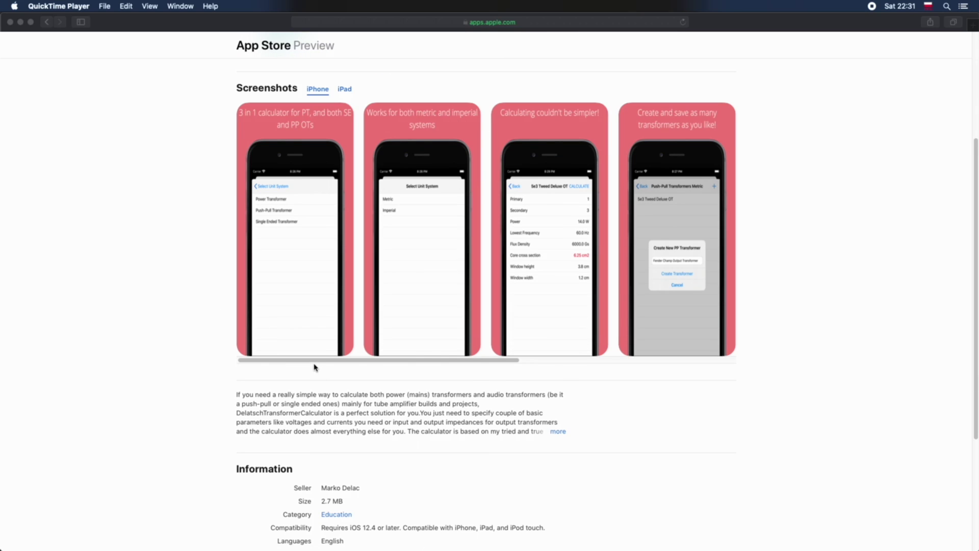
pyautogui.moveTo(314, 364)
pyautogui.mouseDown()
pyautogui.moveTo(512, 365)
pyautogui.moveTo(249, 369)
pyautogui.mouseUp()
pyautogui.scroll(4, 177, 354)
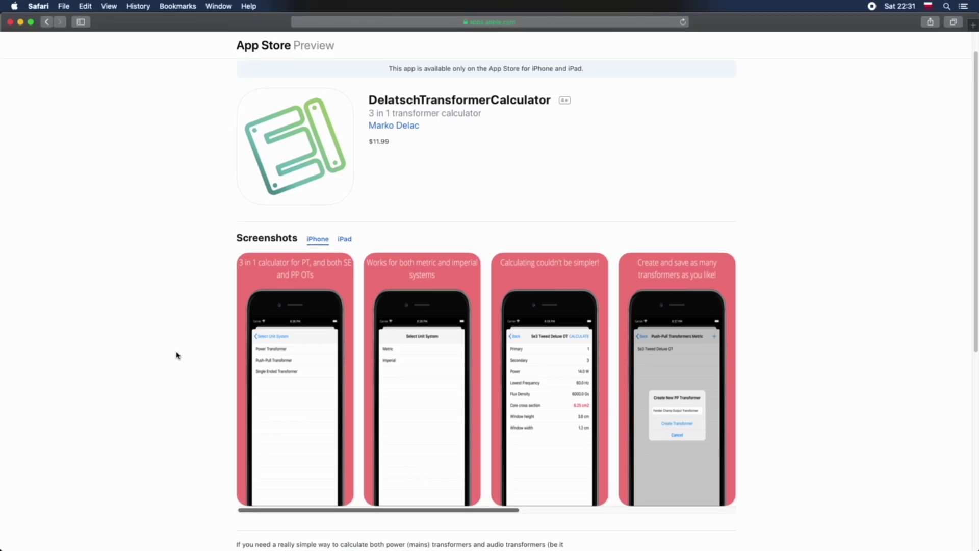
pyautogui.scroll(1, 176, 355)
pyautogui.scroll(-5, 176, 355)
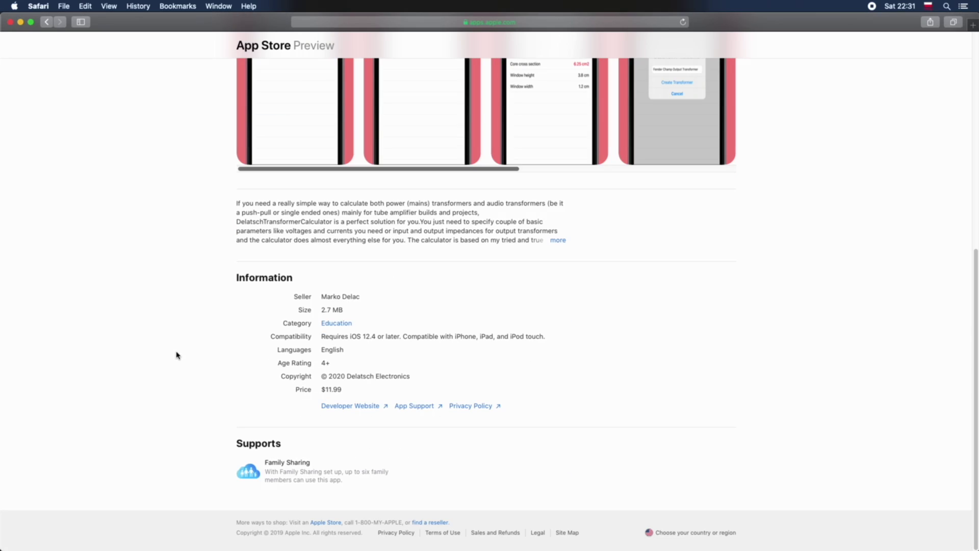
pyautogui.scroll(2, 320, 404)
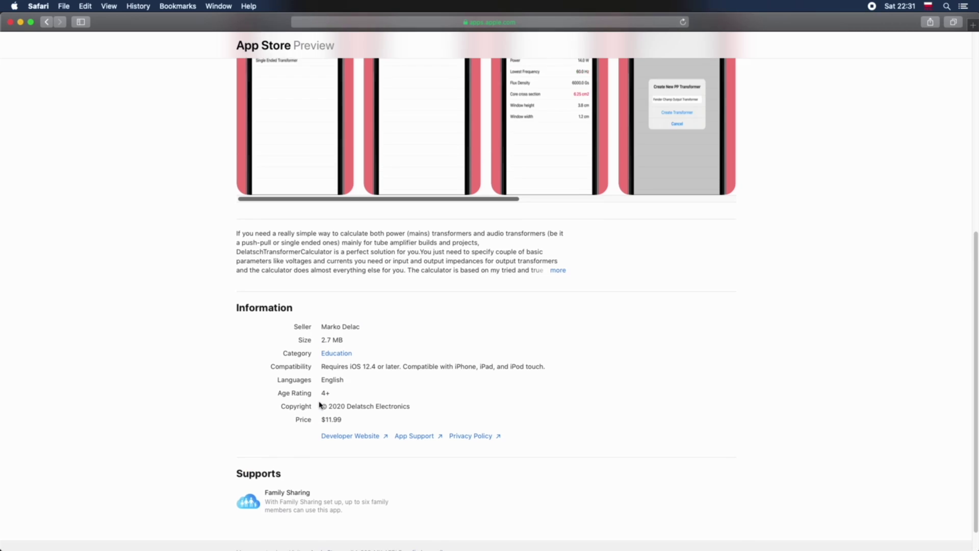
pyautogui.scroll(2, 212, 395)
# Expand the full app description on the DelatschTransformerCalculator App Store preview page
pyautogui.click(565, 445)
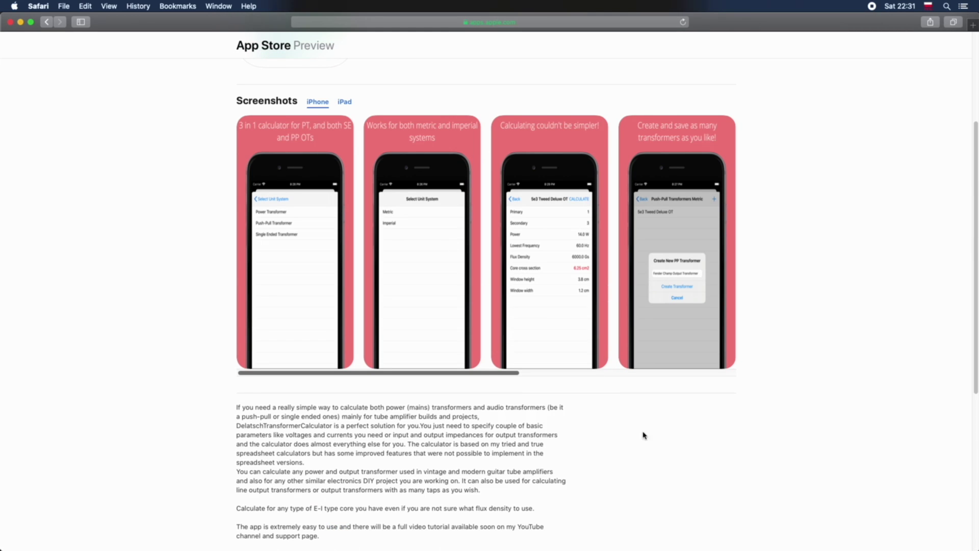
pyautogui.scroll(-3, 666, 428)
pyautogui.scroll(2, 690, 425)
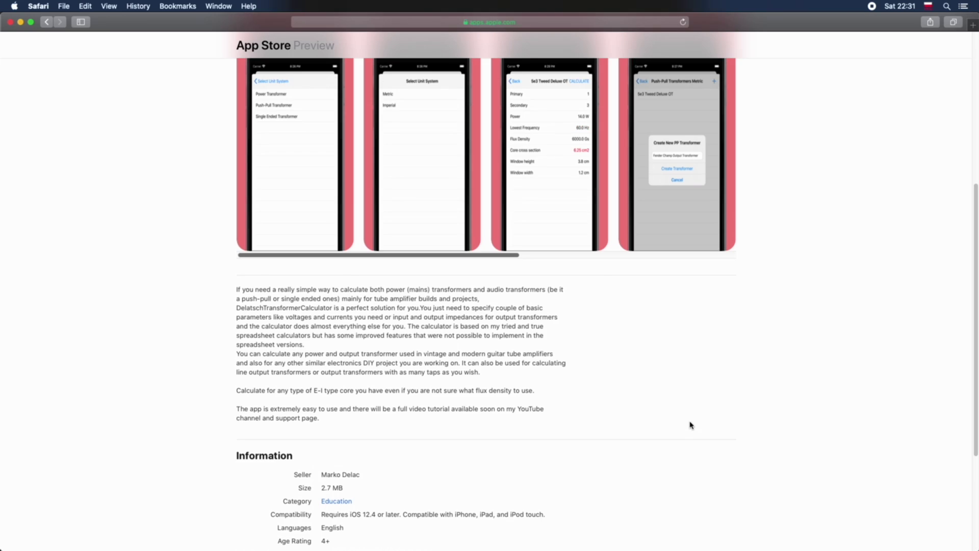
pyautogui.scroll(3, 689, 425)
pyautogui.scroll(2, 690, 426)
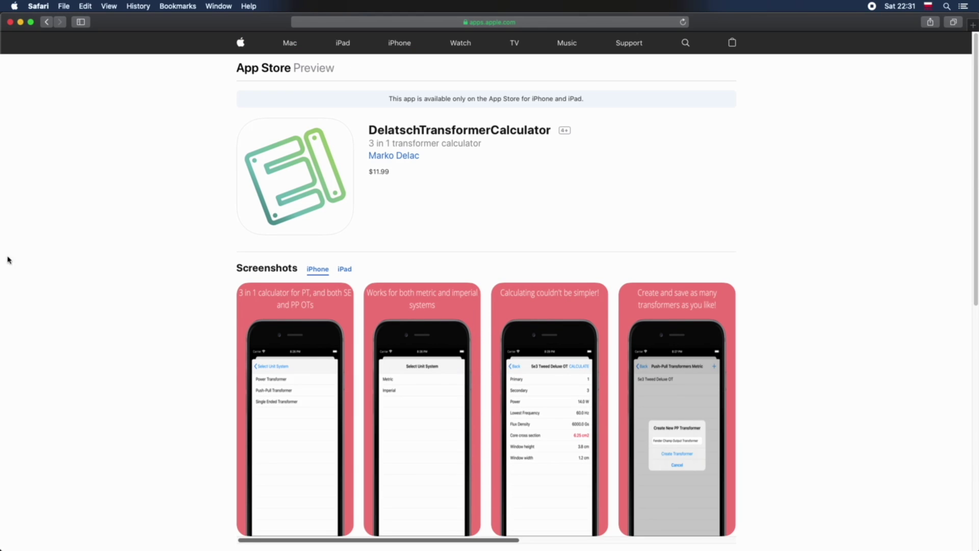
pyautogui.scroll(-1, 41, 240)
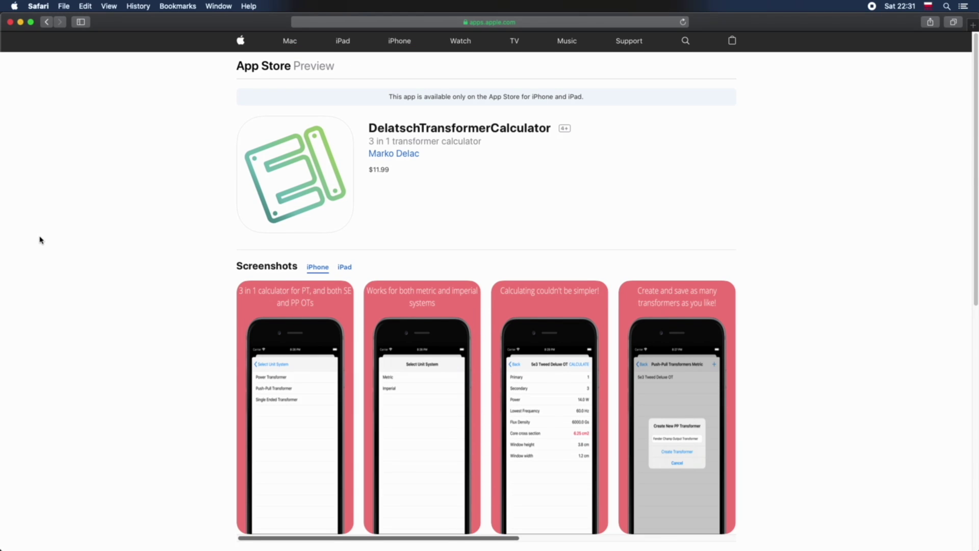
pyautogui.scroll(-1, 41, 241)
pyautogui.scroll(-1, 41, 240)
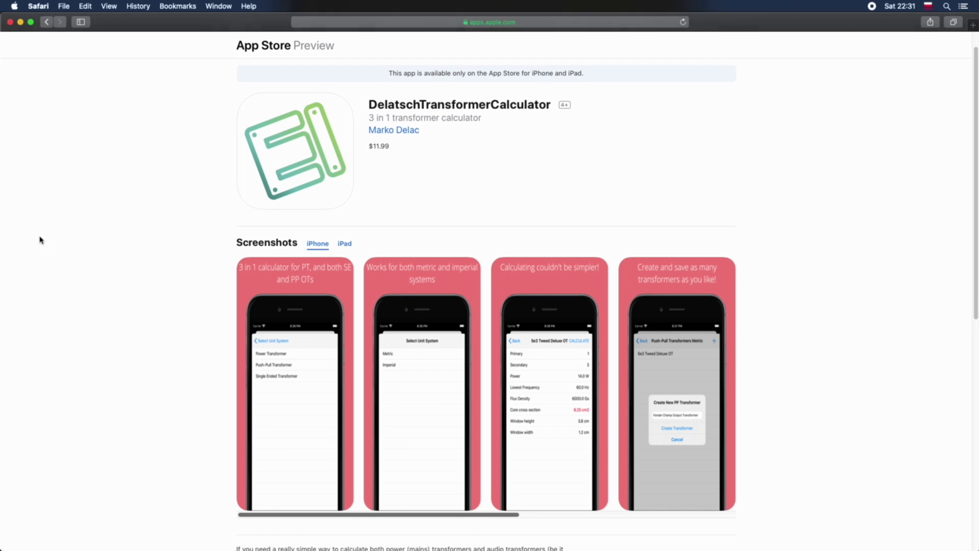
pyautogui.scroll(-2, 40, 240)
pyautogui.scroll(-5, 40, 240)
pyautogui.scroll(-4, 41, 240)
pyautogui.scroll(-2, 41, 240)
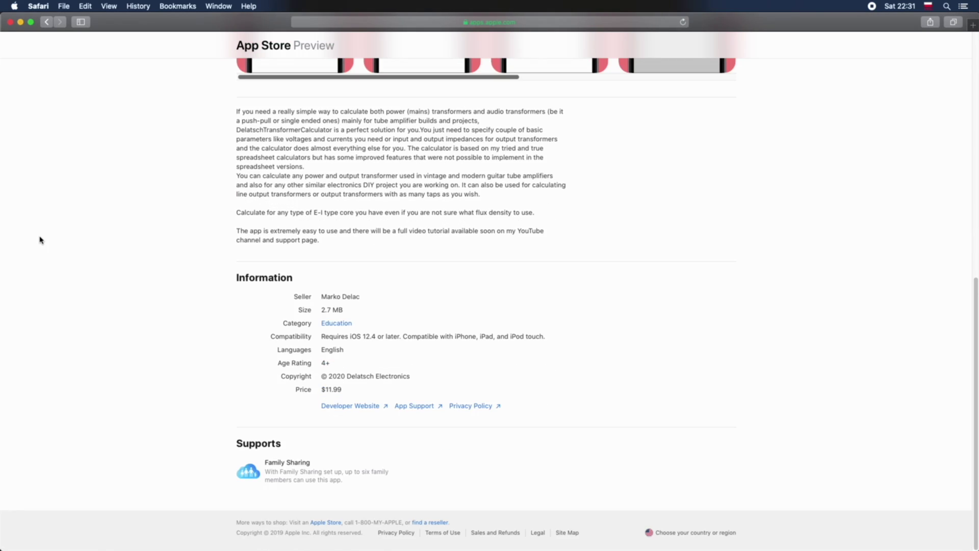
pyautogui.scroll(2, 41, 240)
pyautogui.scroll(5, 41, 241)
pyautogui.scroll(1, 40, 240)
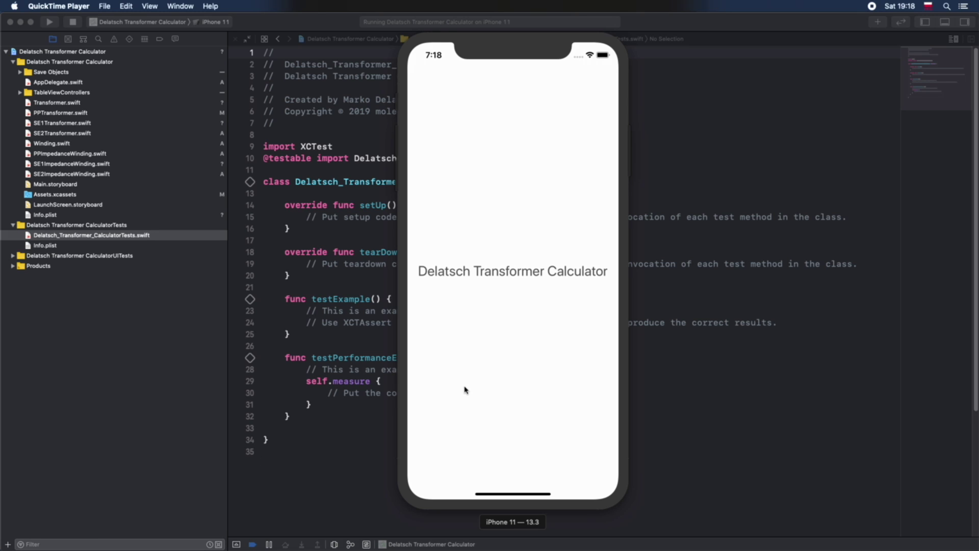
# Create metric power transformer '5e3 Tweed Deluxe Power Transformer' and open its parameters
pyautogui.click(544, 327)
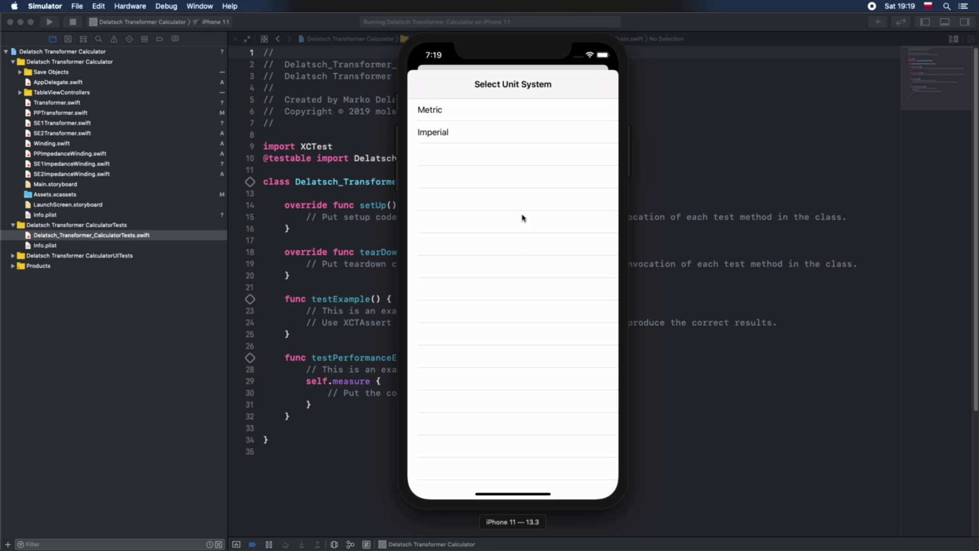
pyautogui.click(438, 111)
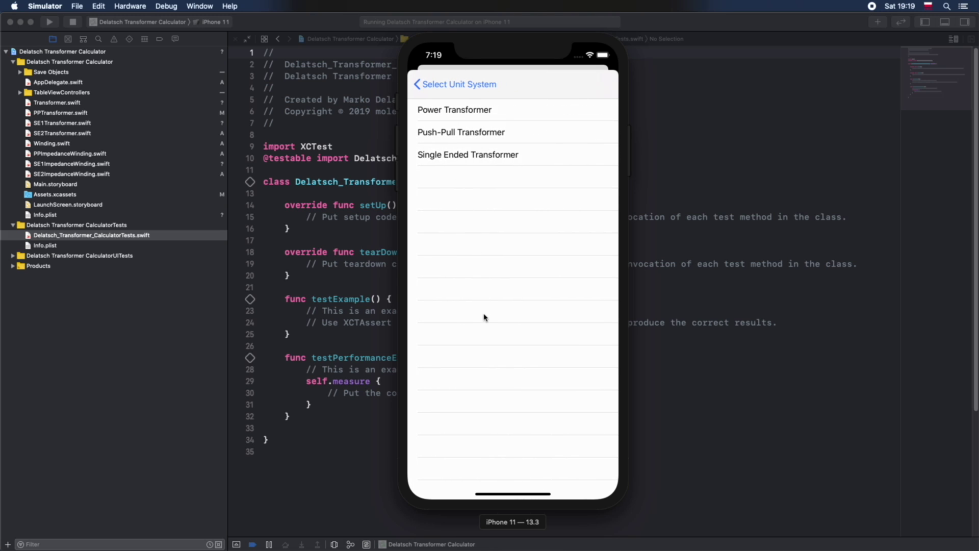
pyautogui.click(475, 112)
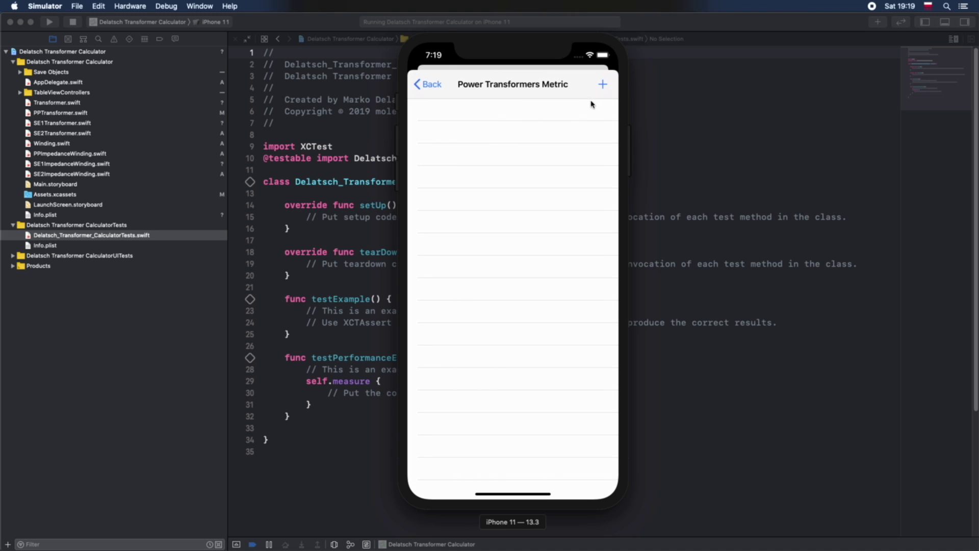
pyautogui.click(603, 86)
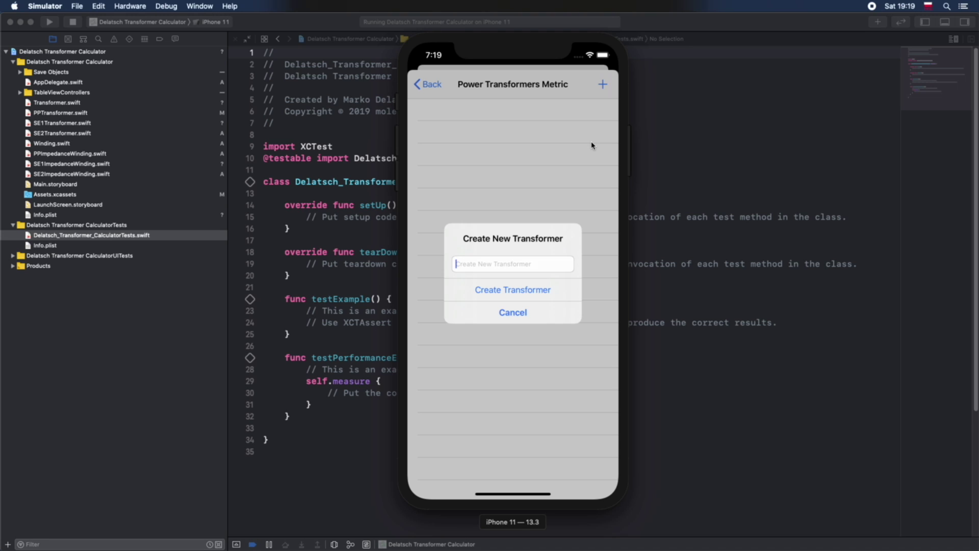
pyautogui.write('5e3 Tweed Delu')
pyautogui.write('xe')
pyautogui.write(' Power Transf')
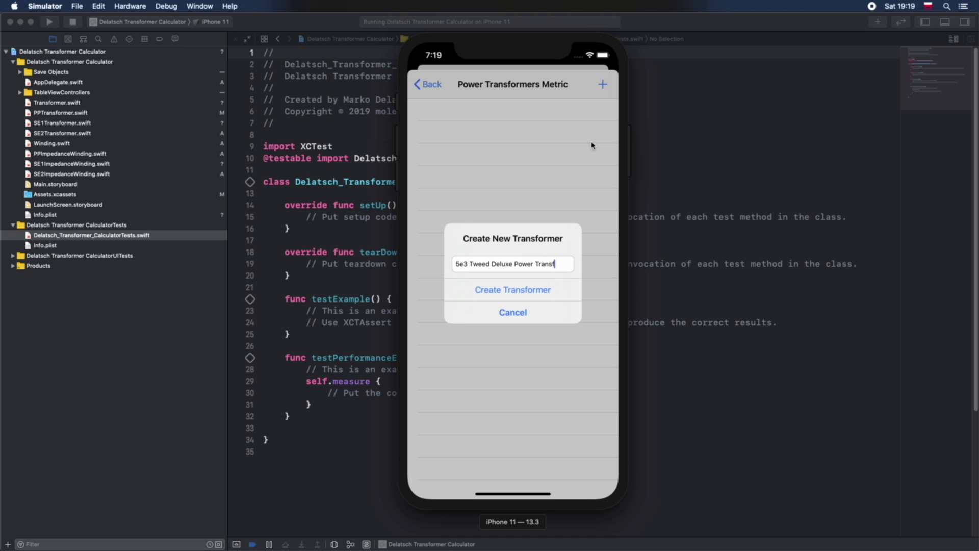
pyautogui.write('ormer')
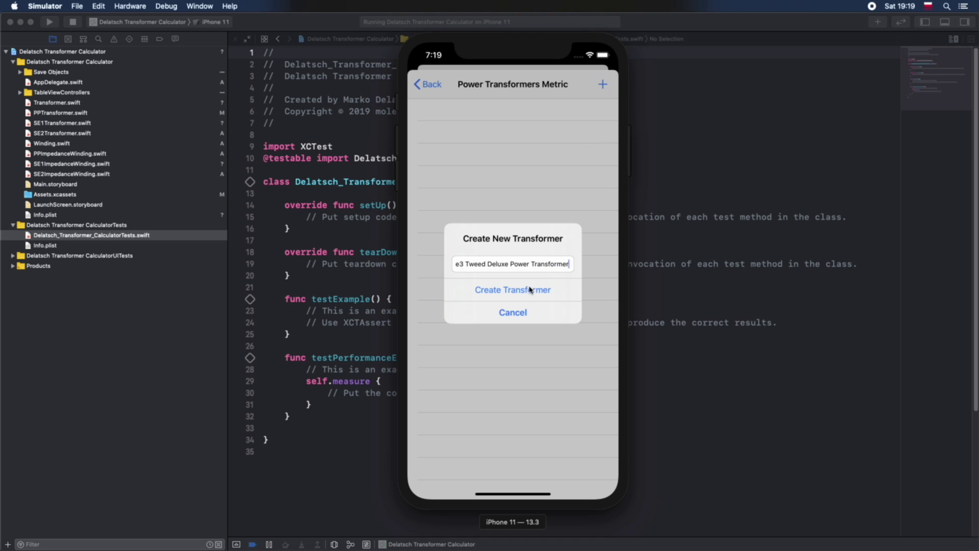
pyautogui.click(529, 289)
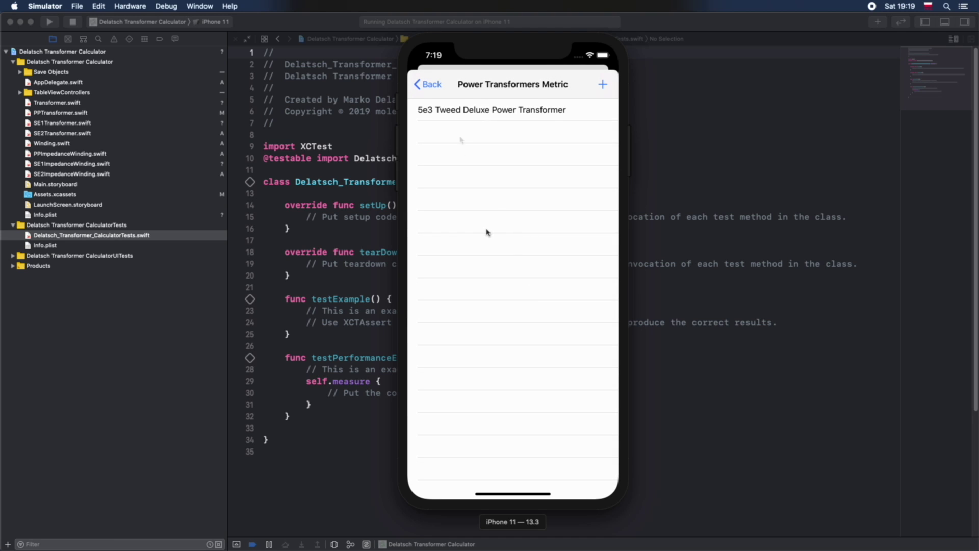
pyautogui.click(490, 110)
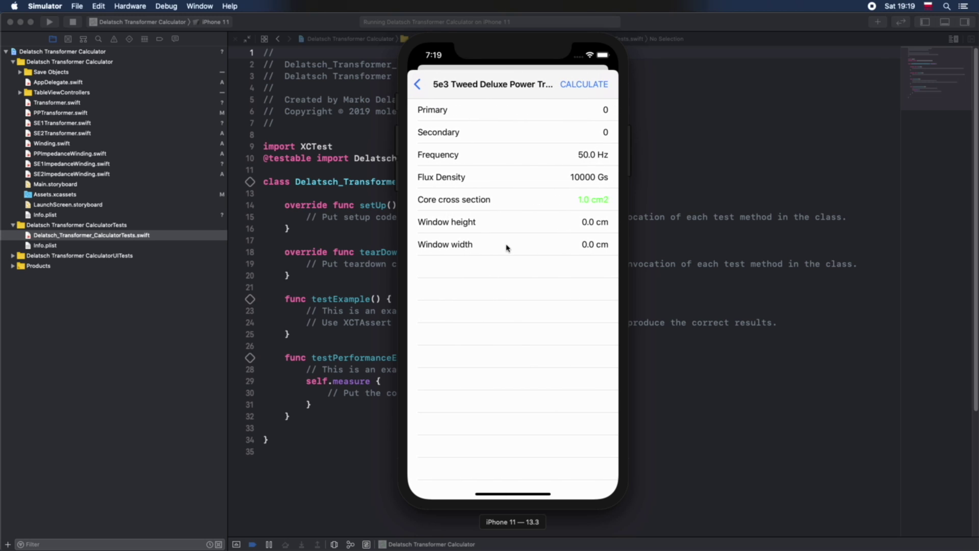
# Add an EU Mains primary winding at 230 V
pyautogui.click(475, 113)
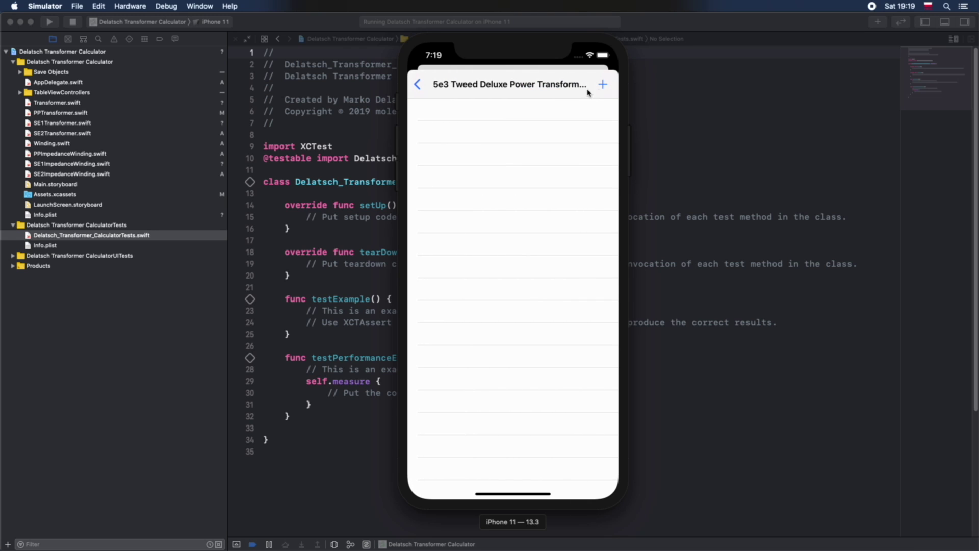
pyautogui.click(603, 90)
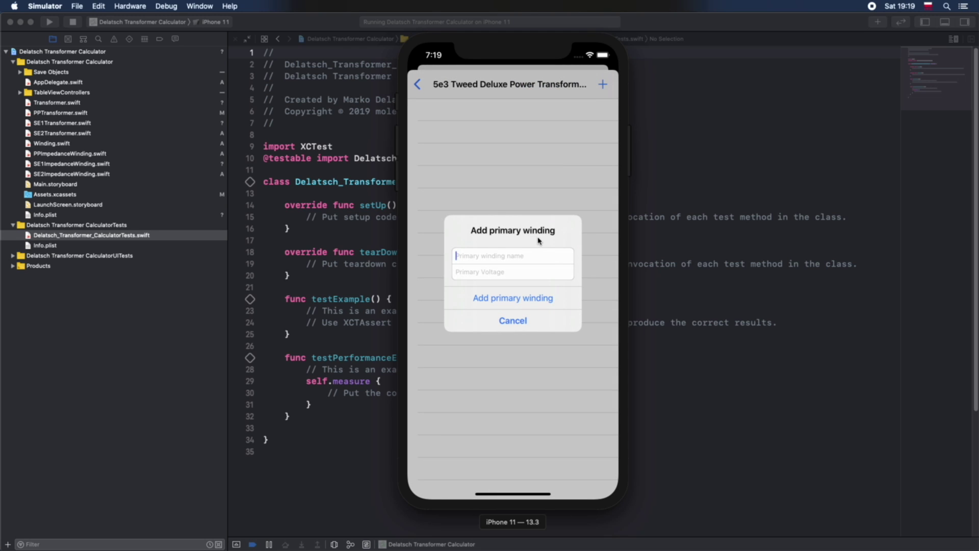
pyautogui.write('eu')
pyautogui.press('BackSpace')
pyautogui.press('BackSpace')
pyautogui.write('EU Mains')
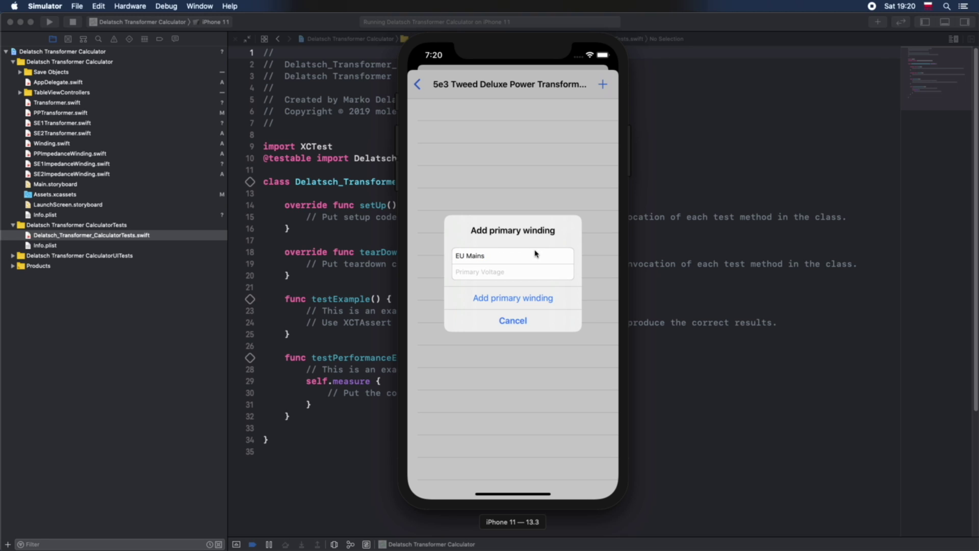
pyautogui.click(499, 278)
pyautogui.write('230')
pyautogui.click(525, 300)
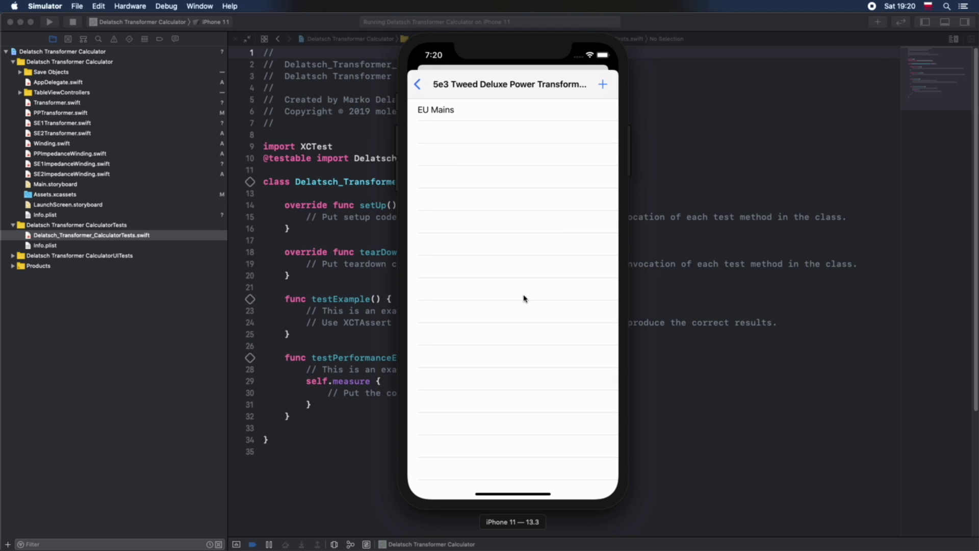
# Add a US Mains 120 V primary winding, then delete it
pyautogui.click(604, 86)
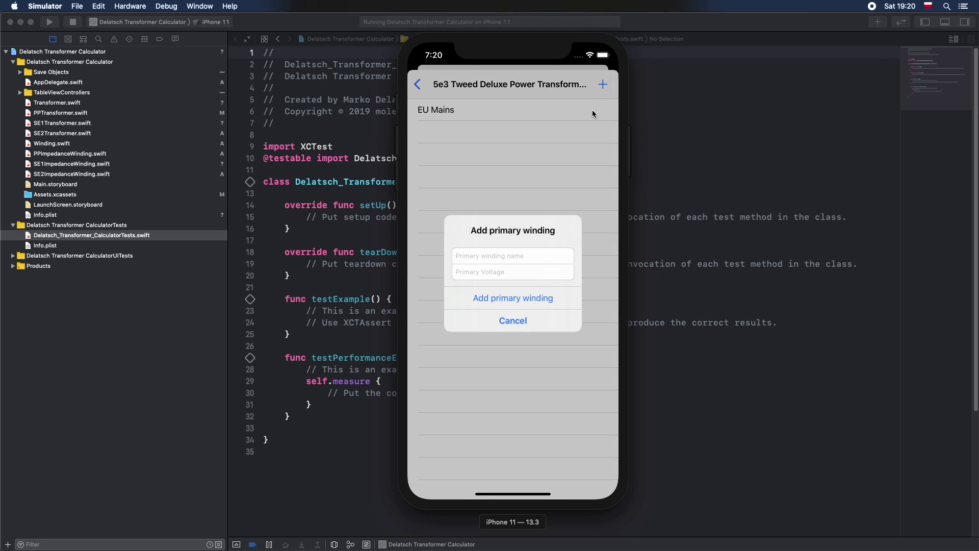
pyautogui.write('US Mains')
pyautogui.press('Tab')
pyautogui.write('1')
pyautogui.write('20')
pyautogui.press('Return')
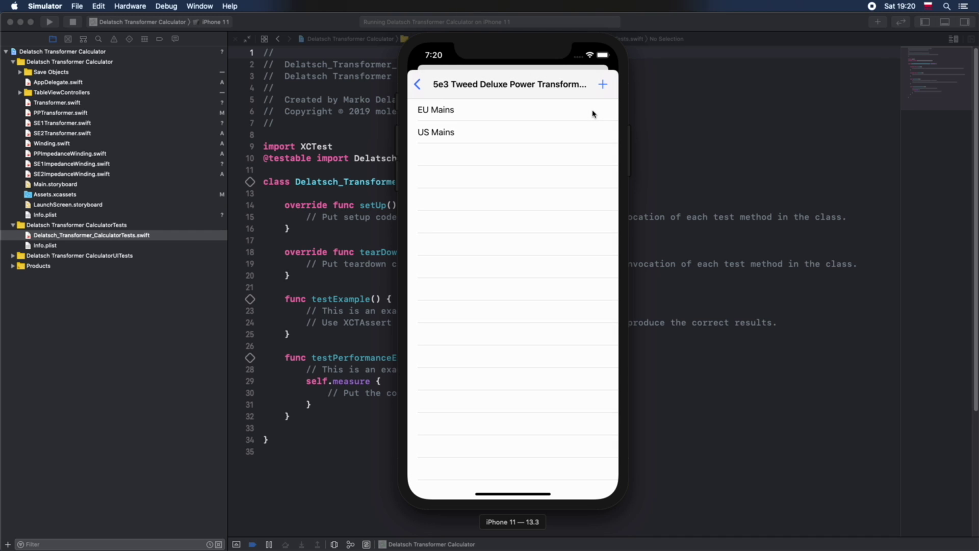
pyautogui.moveTo(579, 131); pyautogui.dragTo(527, 140)
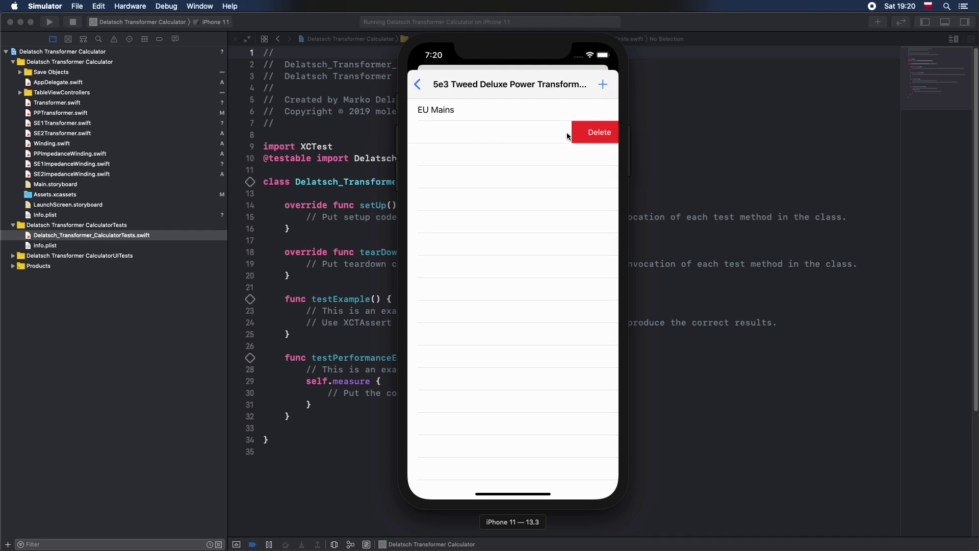
pyautogui.click(599, 136)
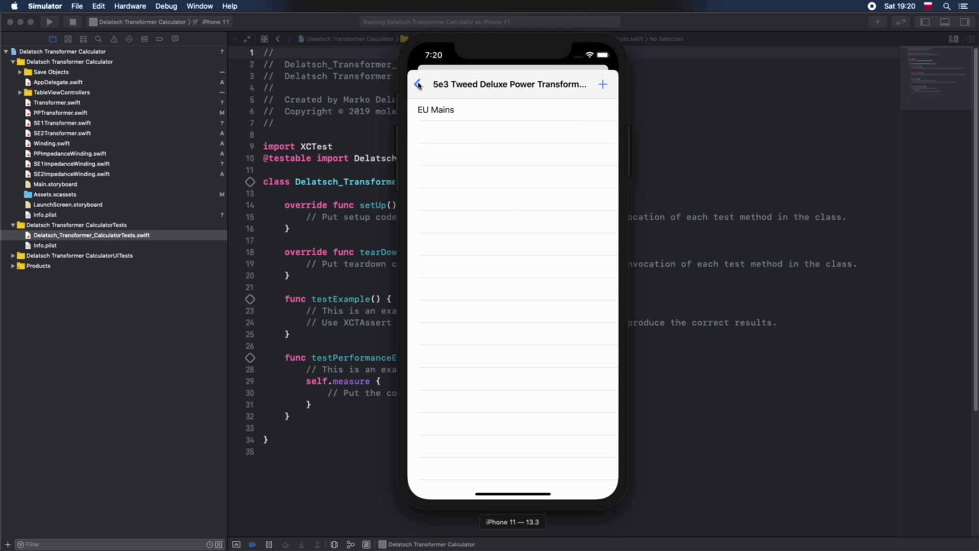
# Add the High voltage B+ and High voltage B+2 secondary windings with voltage and current
pyautogui.click(418, 85)
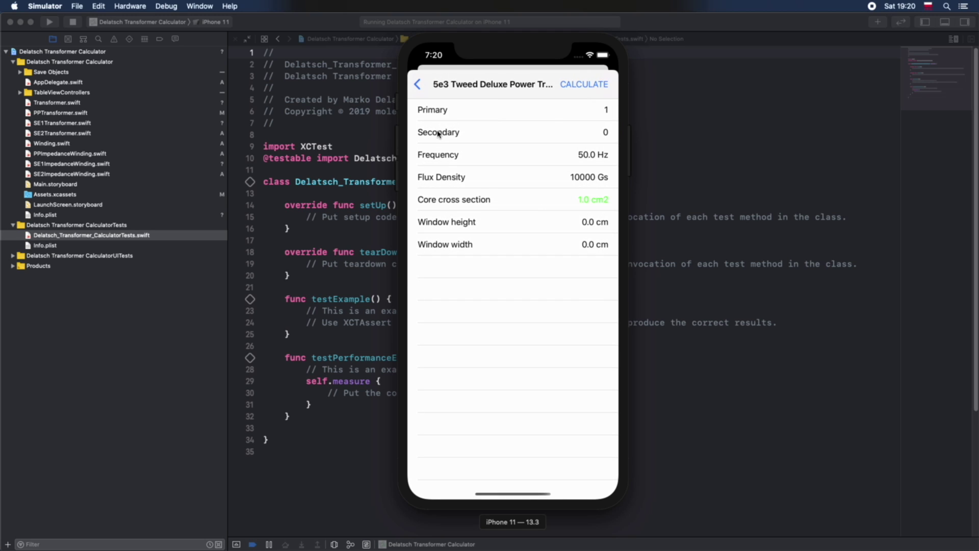
pyautogui.click(421, 131)
pyautogui.click(605, 84)
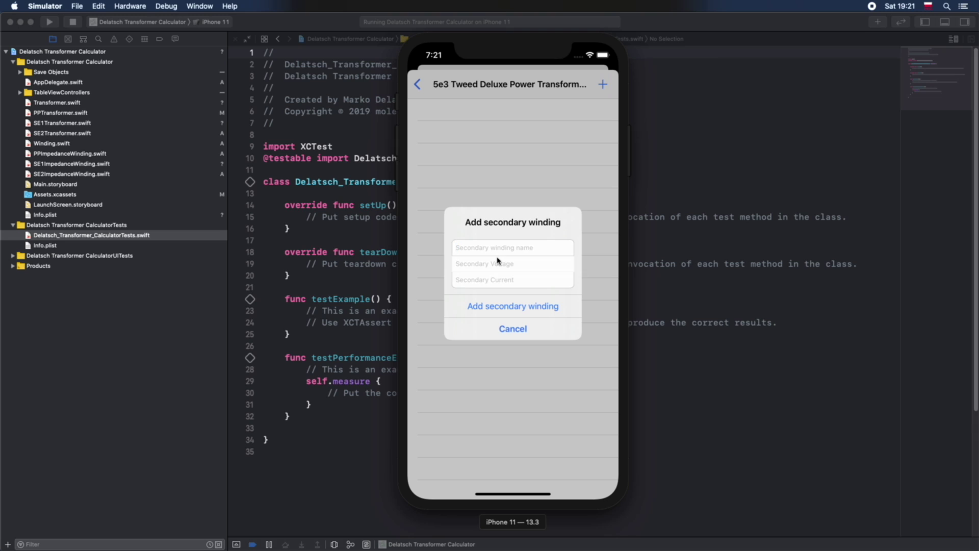
pyautogui.write('High volt')
pyautogui.write('age B+')
pyautogui.click(498, 260)
pyautogui.write('325')
pyautogui.click(511, 284)
pyautogui.write('0.07')
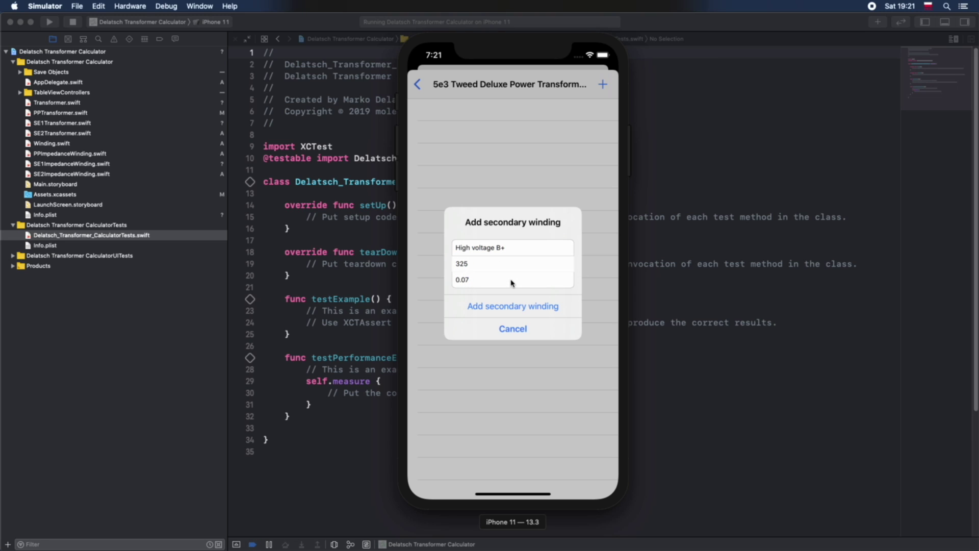
pyautogui.click(501, 308)
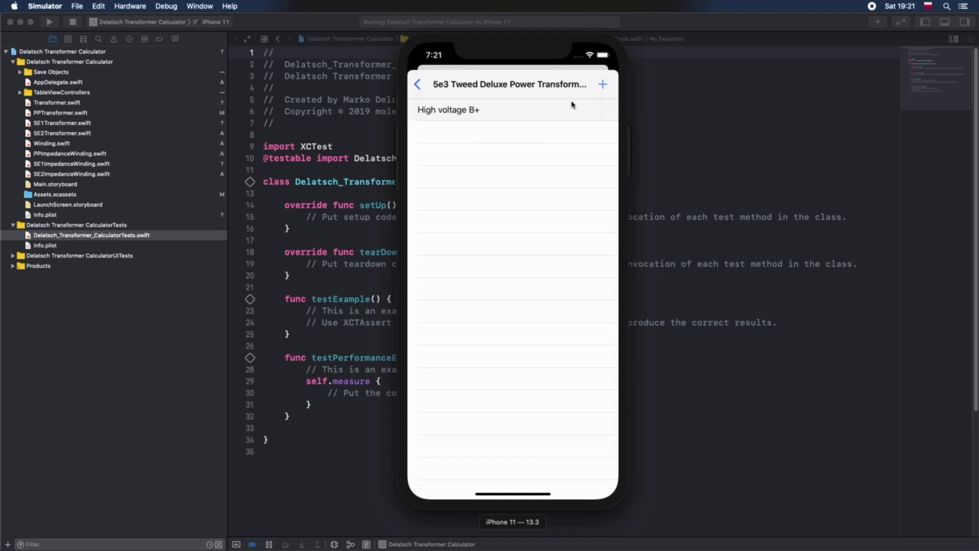
pyautogui.click(601, 89)
pyautogui.write('High voltage B+2')
pyautogui.press('Tab')
pyautogui.write('325')
pyautogui.press('Tab')
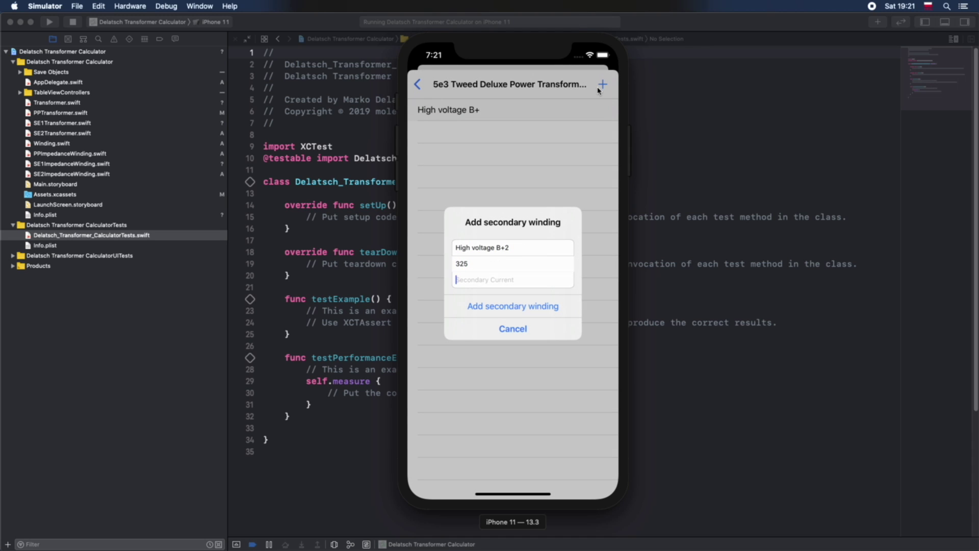
pyautogui.write('0.07')
pyautogui.click(530, 307)
# Add the 6.3V Filament and 5V Filament secondary windings with voltage and current
pyautogui.click(604, 88)
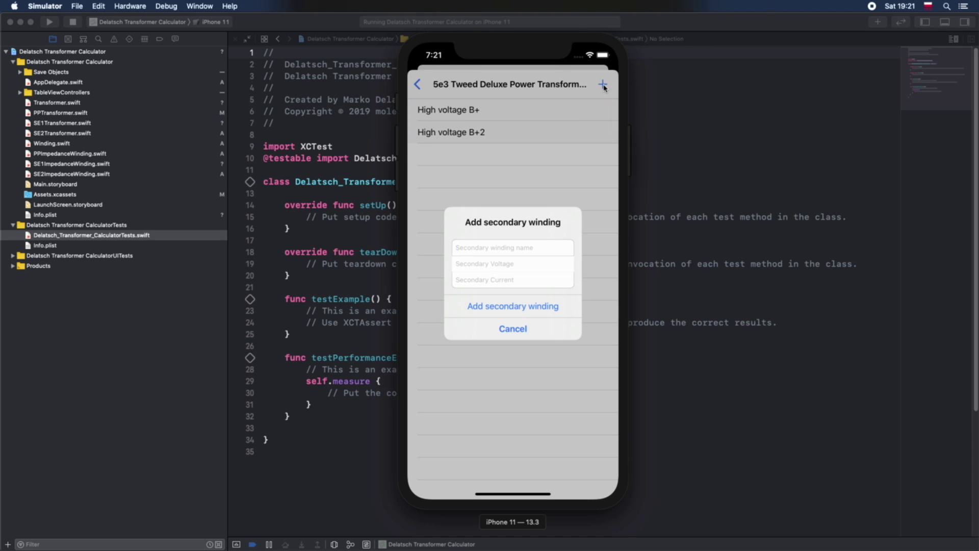
pyautogui.write('6.3V Filament')
pyautogui.press('Tab')
pyautogui.write('6.3')
pyautogui.press('Tab')
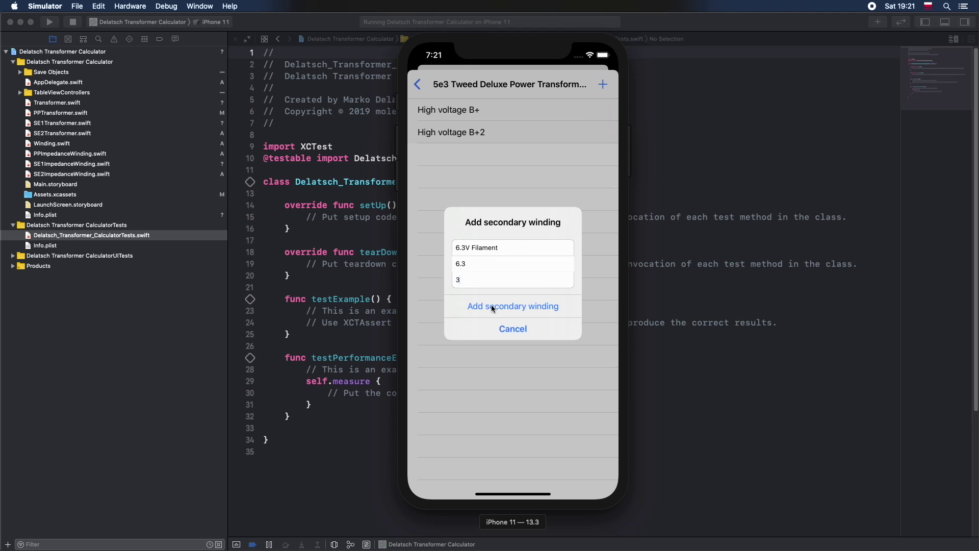
pyautogui.click(493, 311)
pyautogui.click(602, 88)
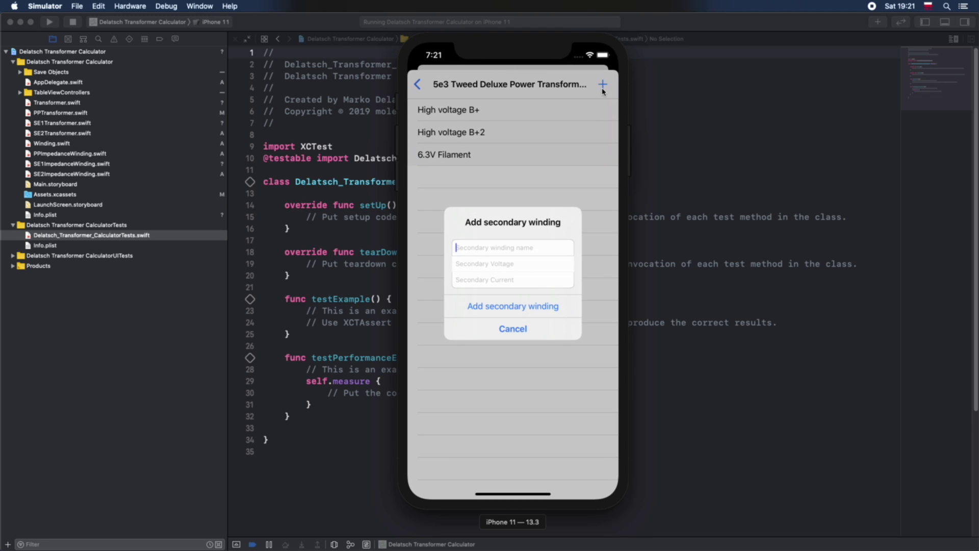
pyautogui.write('5V Filament')
pyautogui.press('Tab')
pyautogui.write('5')
pyautogui.press('Tab')
pyautogui.write('2')
pyautogui.click(507, 306)
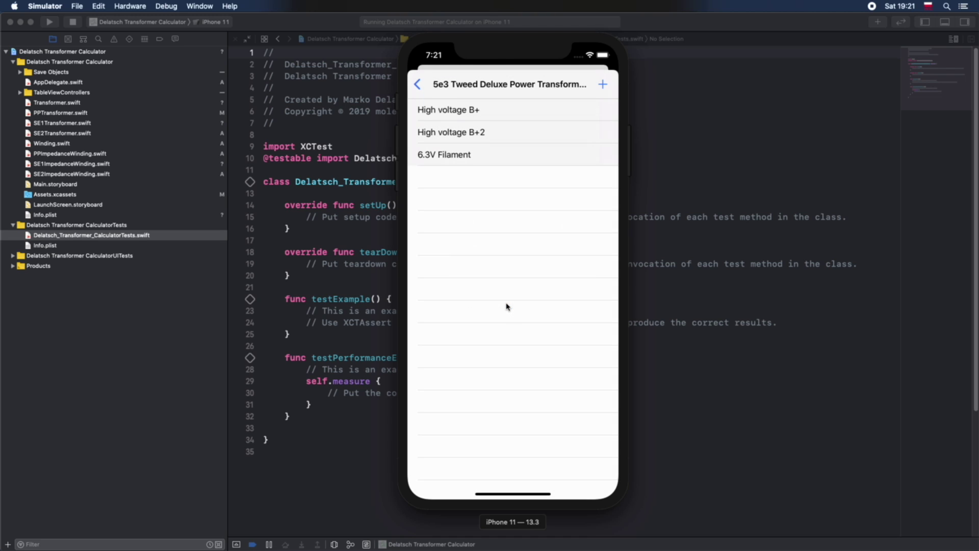
pyautogui.click(418, 84)
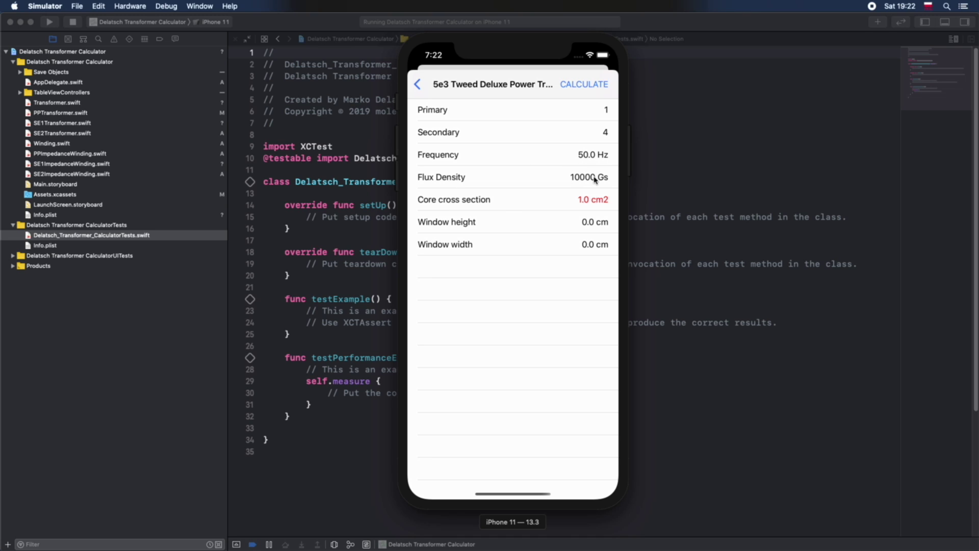
# Enter core cross section 12.6 cm², window height 4.2 cm and width 1.4 cm, then calculate
pyautogui.click(490, 202)
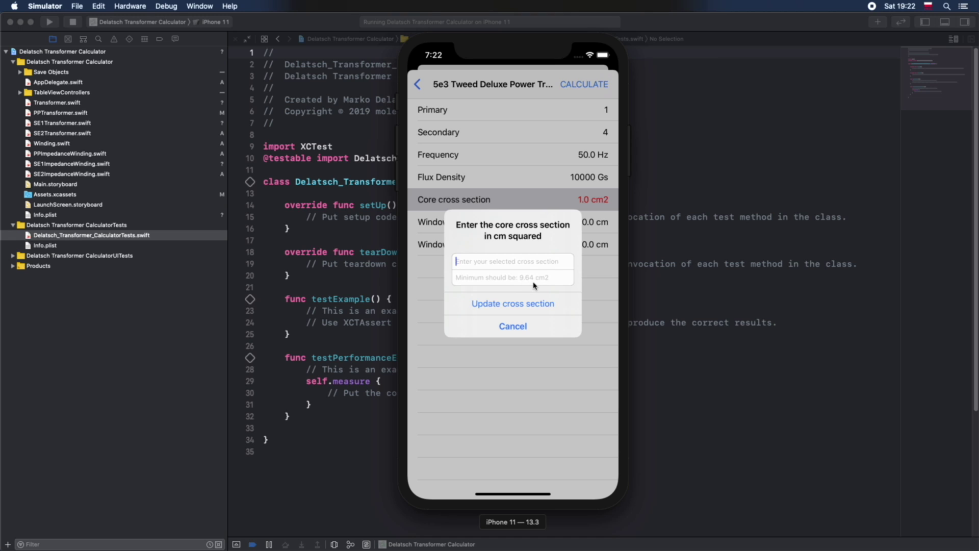
pyautogui.write('12.6')
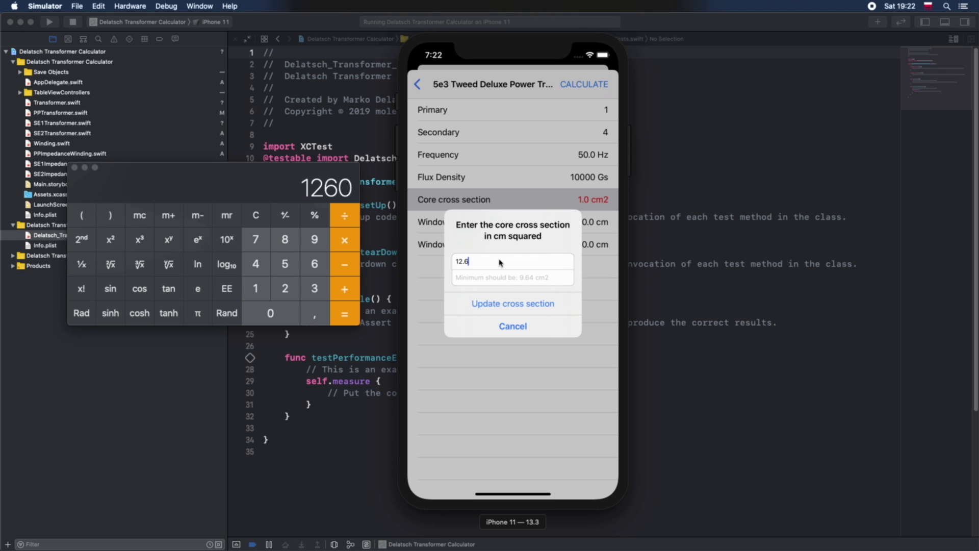
pyautogui.click(522, 307)
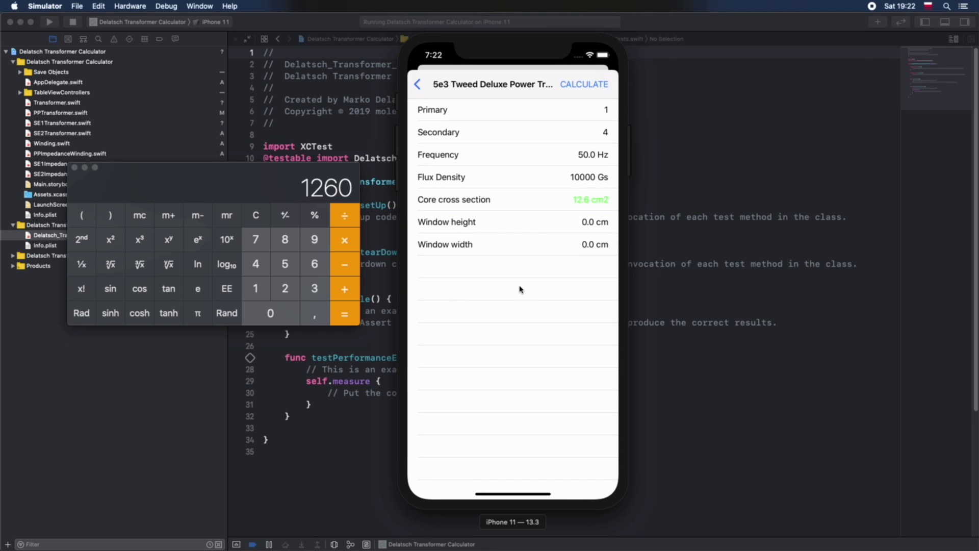
pyautogui.click(469, 225)
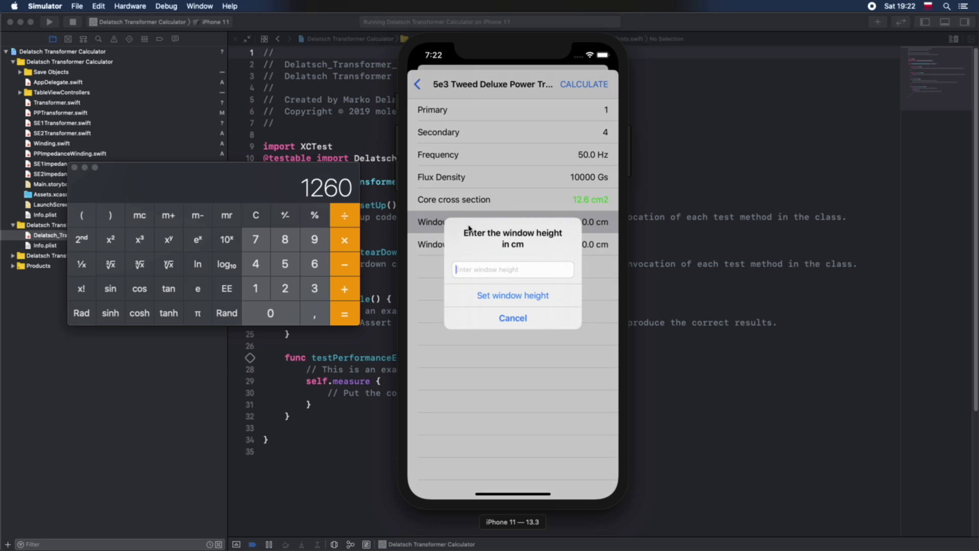
pyautogui.write('4.2')
pyautogui.click(532, 295)
pyautogui.click(589, 245)
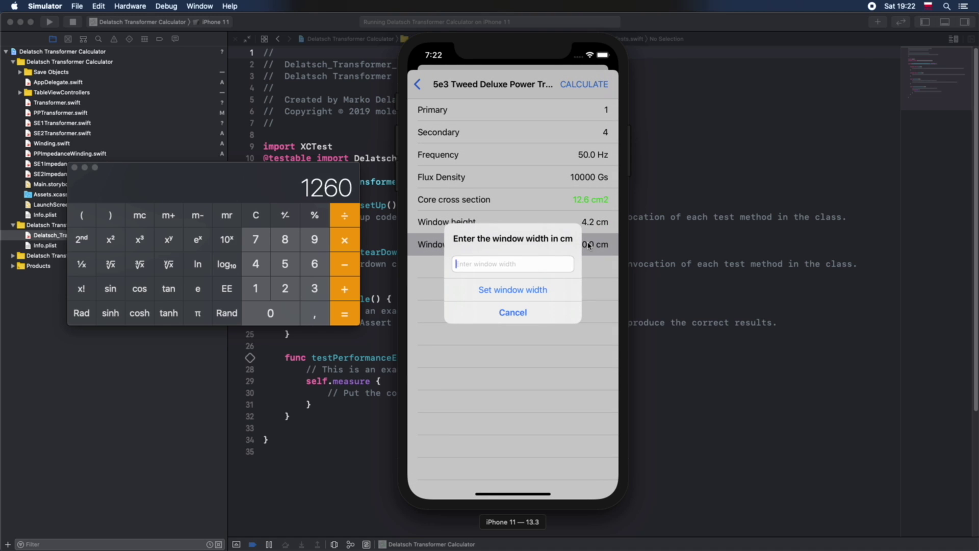
pyautogui.write('1.4')
pyautogui.press('Return')
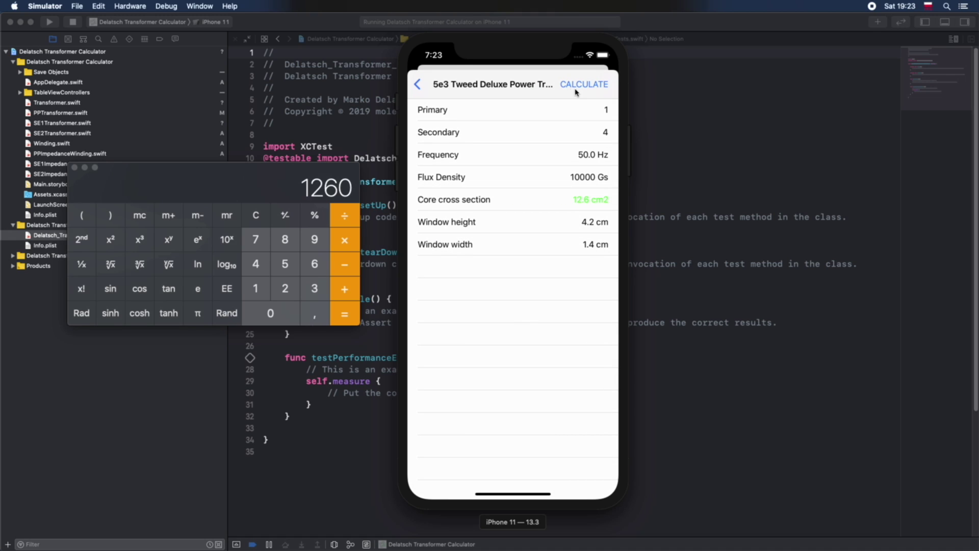
pyautogui.click(579, 90)
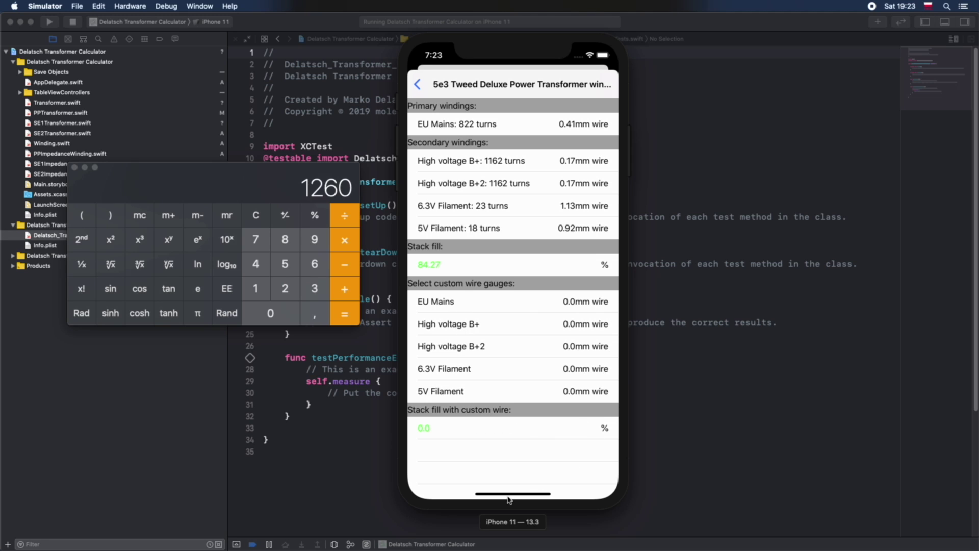
# Give the EU Mains winding a custom 0.4 mm wire gauge
pyautogui.click(539, 303)
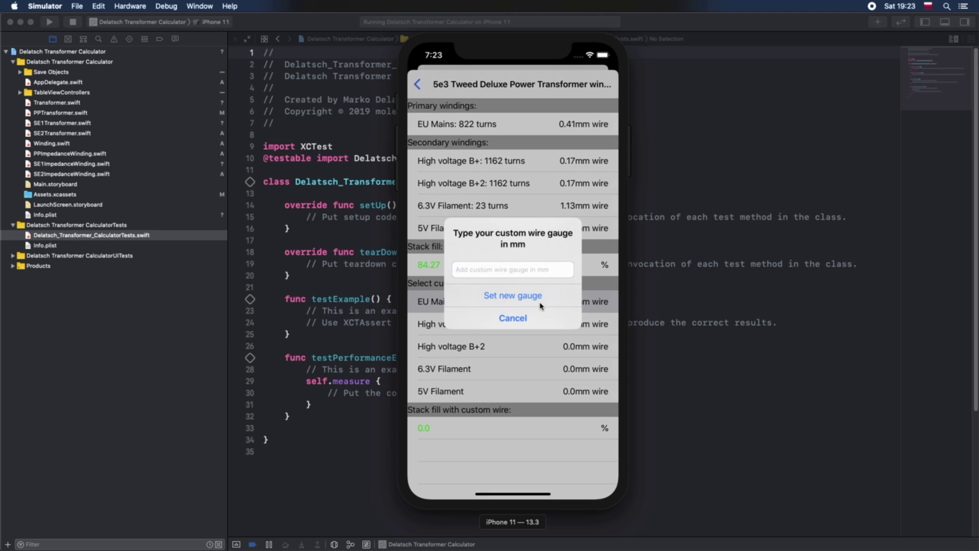
pyautogui.write('0.16')
pyautogui.click(523, 301)
pyautogui.click(544, 327)
pyautogui.write('0.4')
pyautogui.click(559, 299)
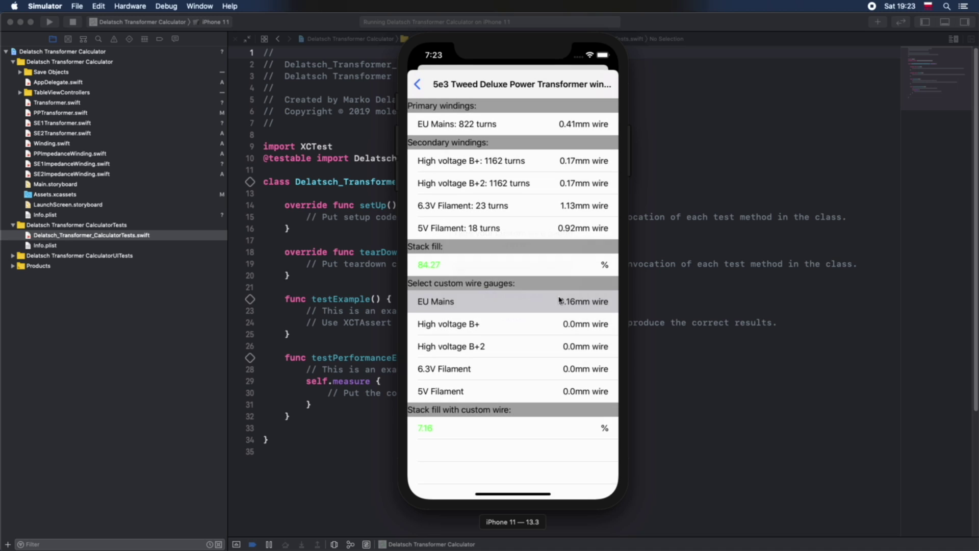
# Set custom gauges: High voltage B+ 0.16 mm, B+2 0.16 mm, 6.3V Filament 1.0 mm
pyautogui.click(544, 324)
pyautogui.write('0.16')
pyautogui.click(511, 292)
pyautogui.click(549, 346)
pyautogui.write('0.16')
pyautogui.click(512, 295)
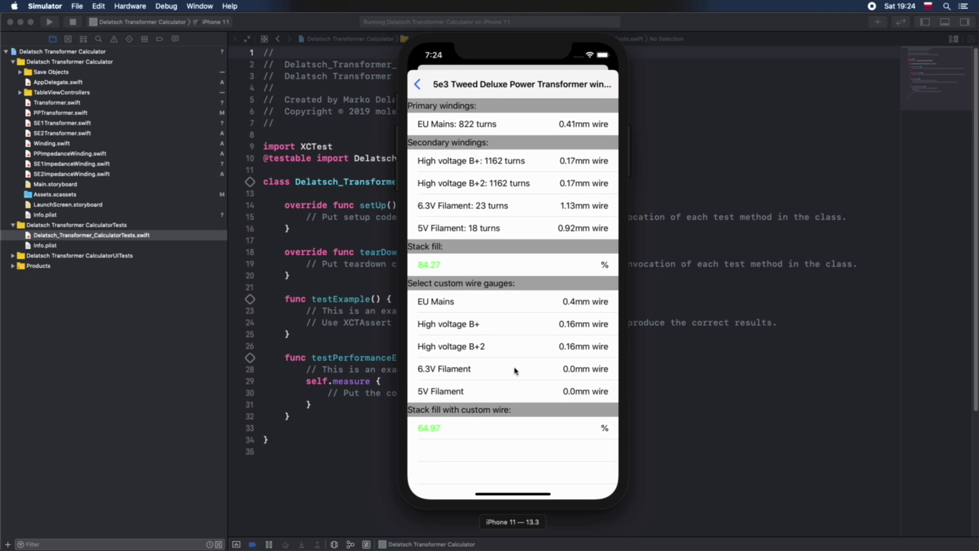
pyautogui.click(518, 368)
pyautogui.write('1')
pyautogui.press('Return')
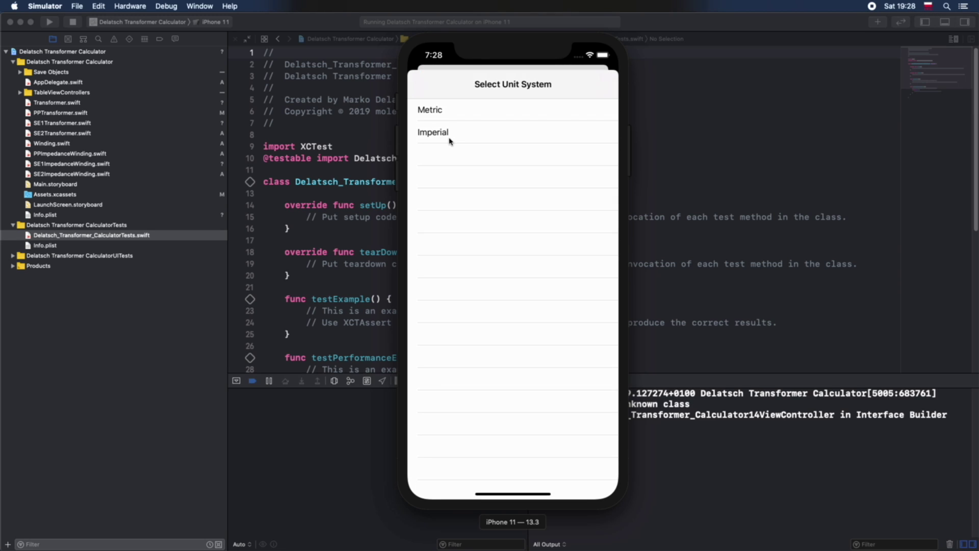
# Create a metric push-pull transformer named '5e3 Output' and open its details
pyautogui.click(451, 111)
pyautogui.click(461, 150)
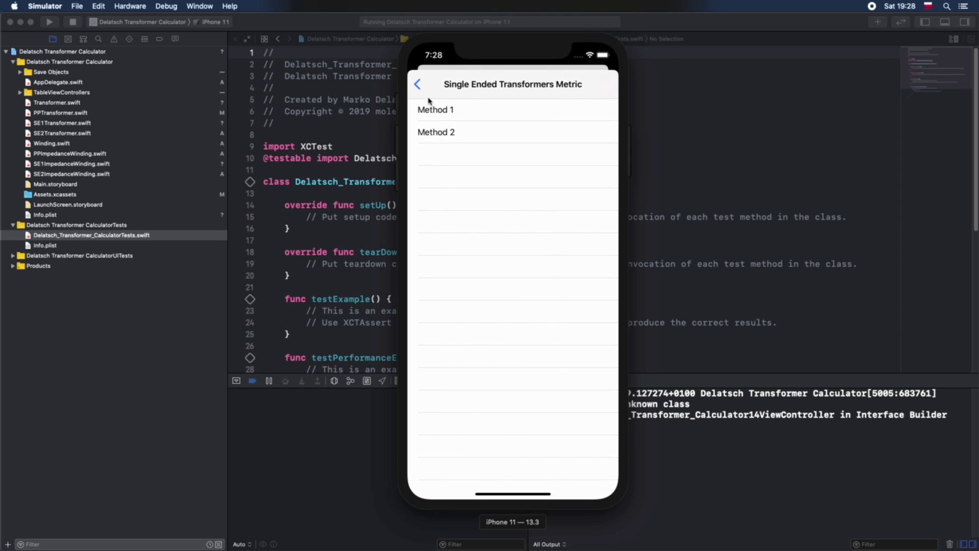
pyautogui.click(419, 84)
pyautogui.click(448, 134)
pyautogui.click(604, 86)
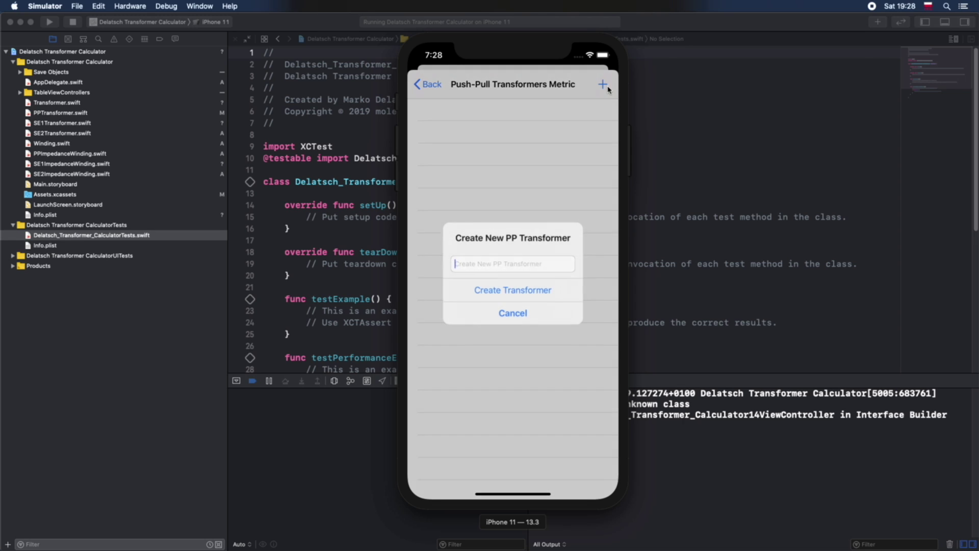
pyautogui.write('5e3')
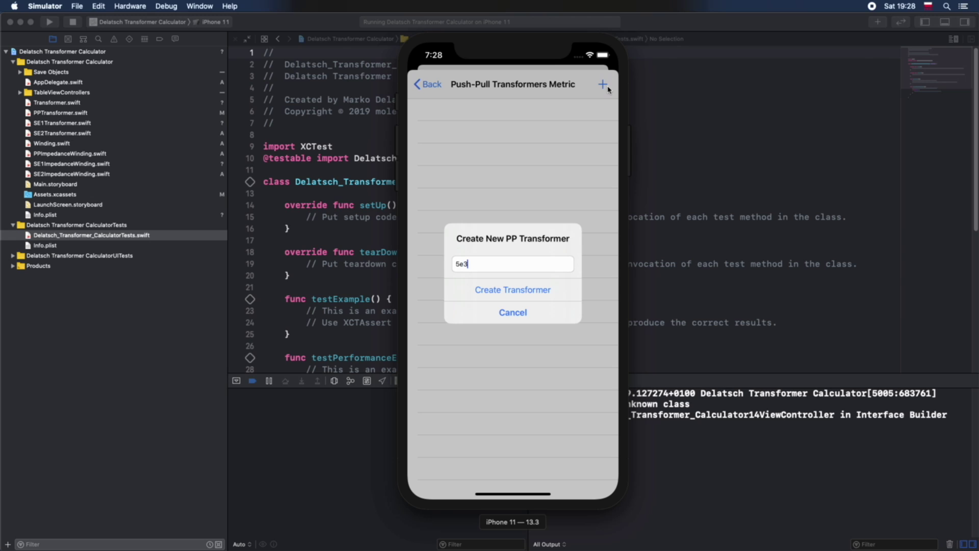
pyautogui.write(' Output')
pyautogui.write(' transformer')
pyautogui.click(523, 289)
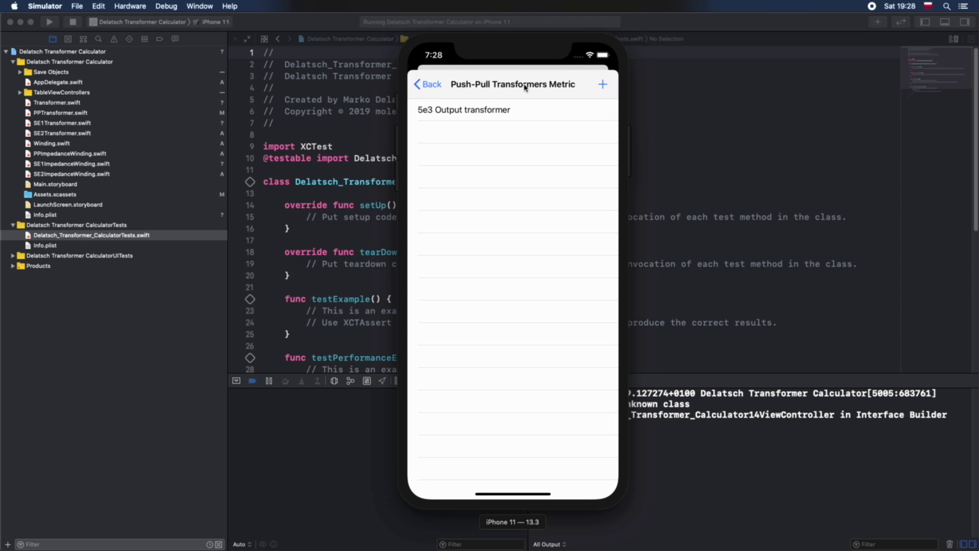
pyautogui.click(521, 110)
# Add a 'Primary' winding with its load resistance and tube current
pyautogui.click(521, 109)
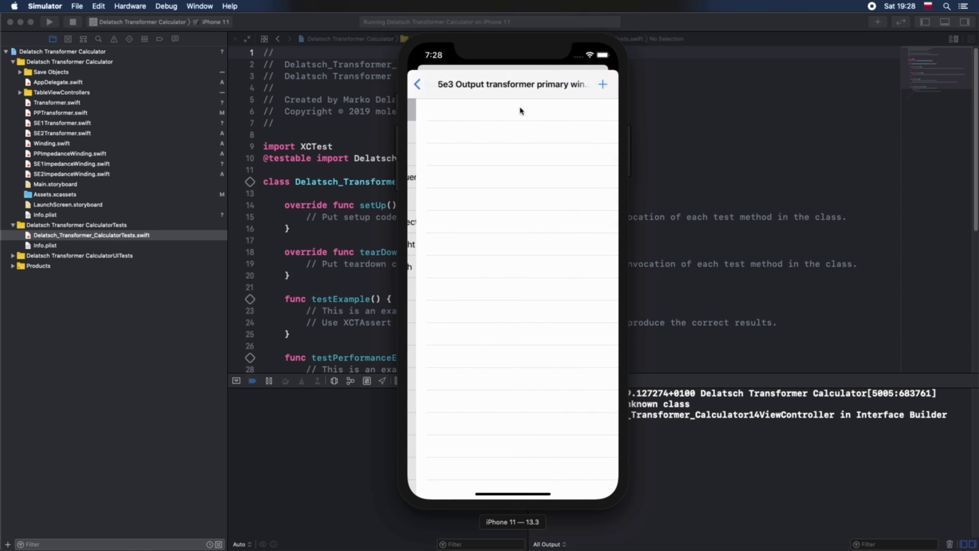
pyautogui.click(605, 84)
pyautogui.write('Primary')
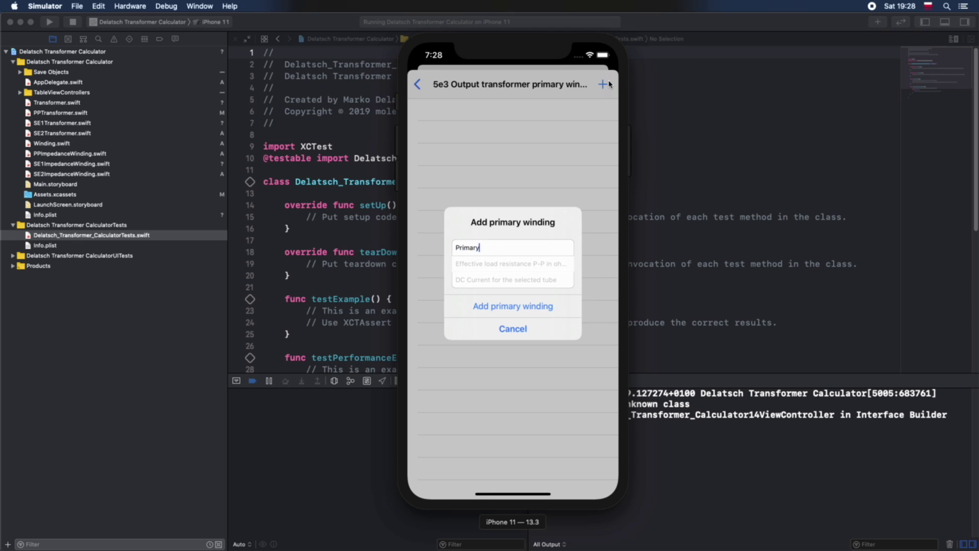
pyautogui.press('Tab')
pyautogui.write('8000')
pyautogui.press('Tab')
pyautogui.write('0.0')
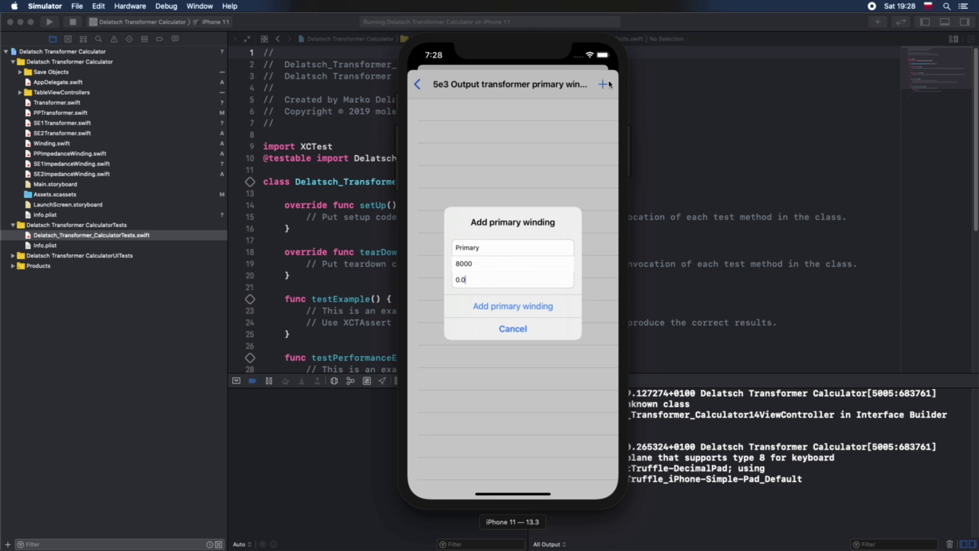
pyautogui.write('3')
pyautogui.press('Return')
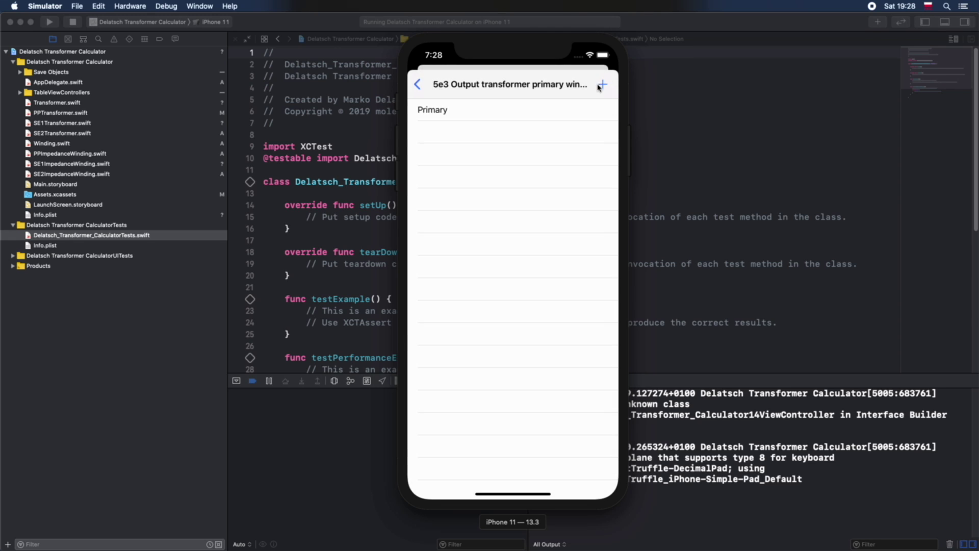
# Add 4 Ohm and 8 Ohm secondary windings
pyautogui.click(511, 133)
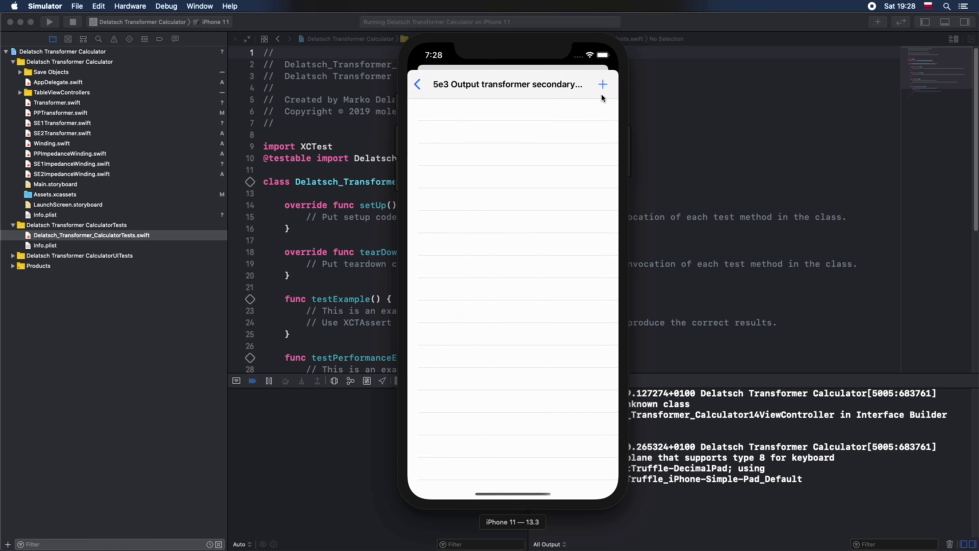
pyautogui.click(602, 84)
pyautogui.write('4 Ohm')
pyautogui.press('Tab')
pyautogui.write('4')
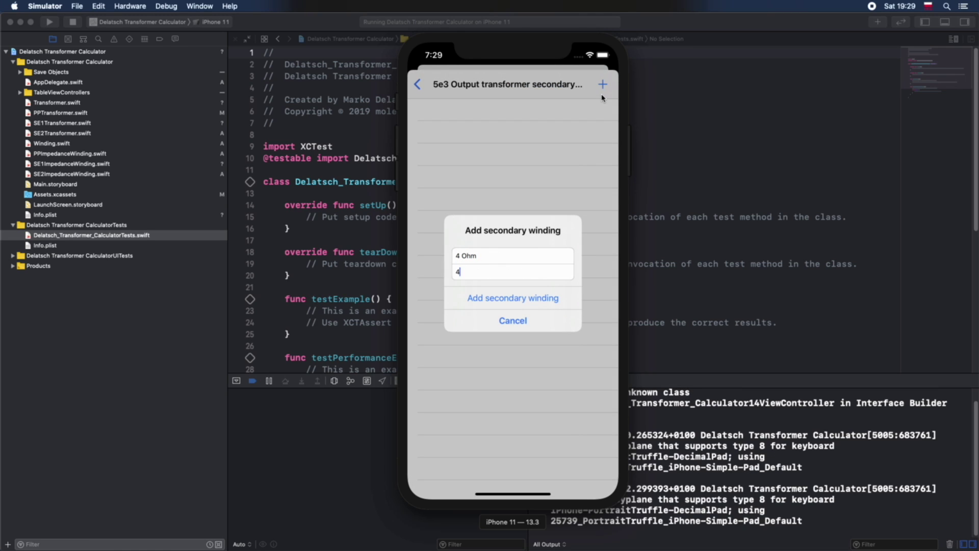
pyautogui.press('Return')
pyautogui.click(604, 86)
pyautogui.write('8')
pyautogui.write(' Ohm')
pyautogui.press('Return')
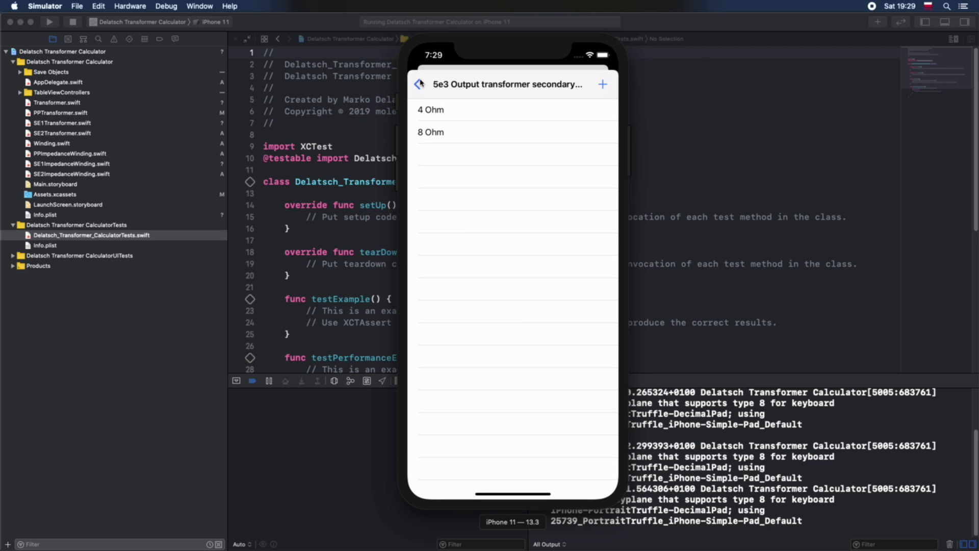
pyautogui.click(422, 85)
# Confirm 14 W power and 50 Hz lowest frequency, and set flux density and core cross section
pyautogui.click(544, 154)
pyautogui.write('14')
pyautogui.press('Return')
pyautogui.click(556, 186)
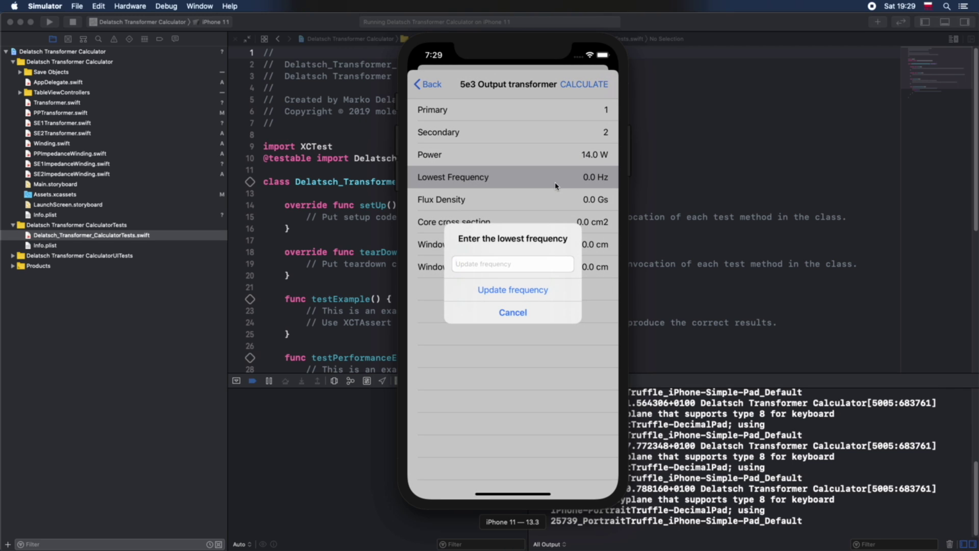
pyautogui.write('50')
pyautogui.press('Return')
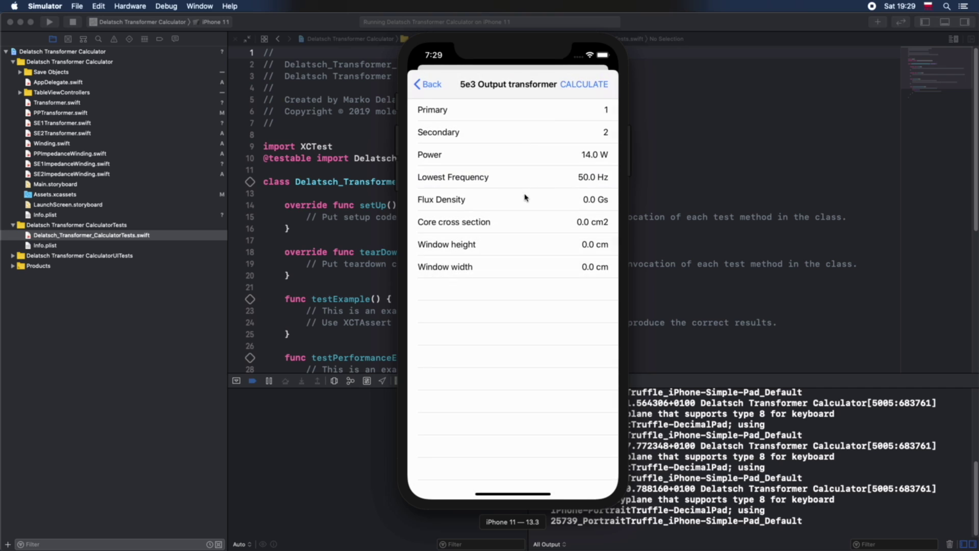
pyautogui.click(535, 198)
pyautogui.write('6000')
pyautogui.click(514, 222)
pyautogui.write('6.25')
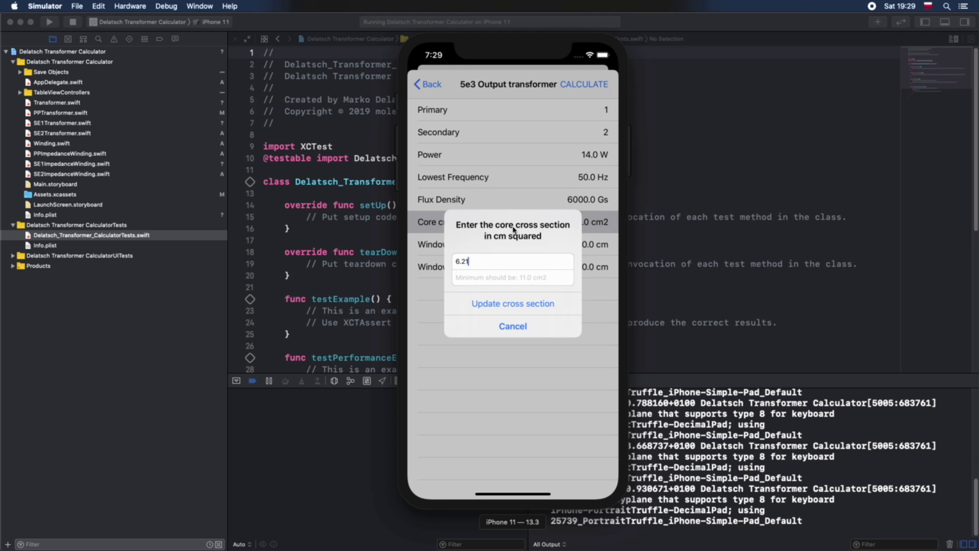
pyautogui.click(525, 306)
# Set window height 3.8 and width 1.2, then calculate the winding data
pyautogui.click(535, 246)
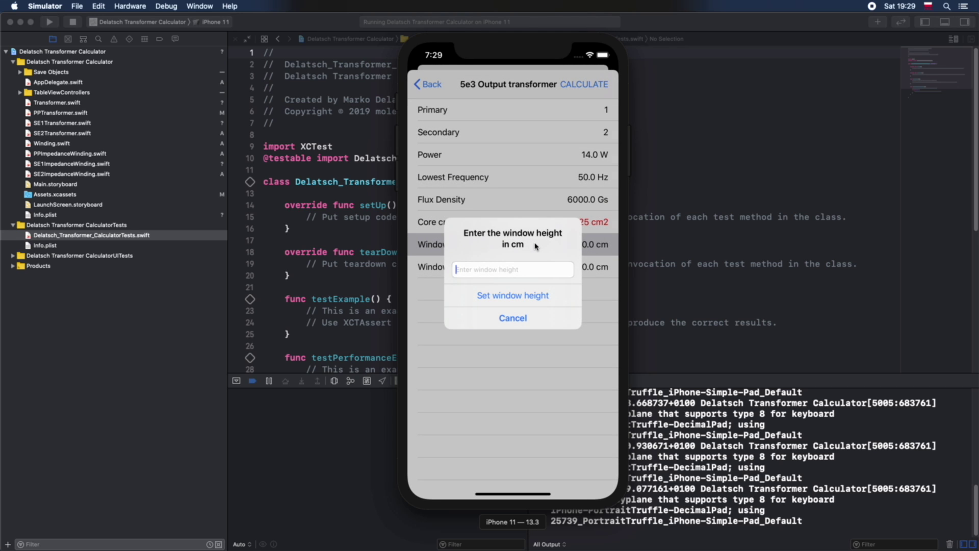
pyautogui.write('3.8')
pyautogui.press('Return')
pyautogui.click(535, 266)
pyautogui.write('1.2')
pyautogui.press('Return')
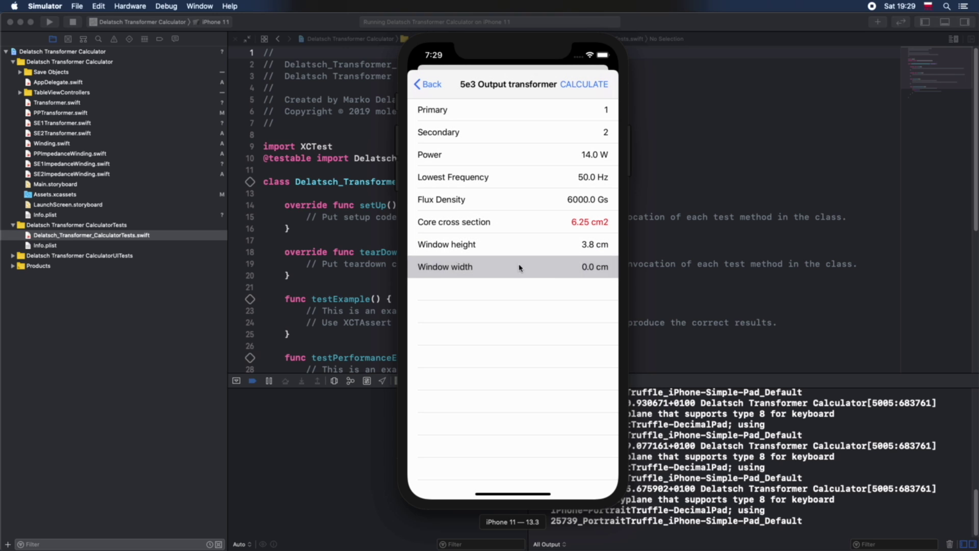
pyautogui.click(578, 83)
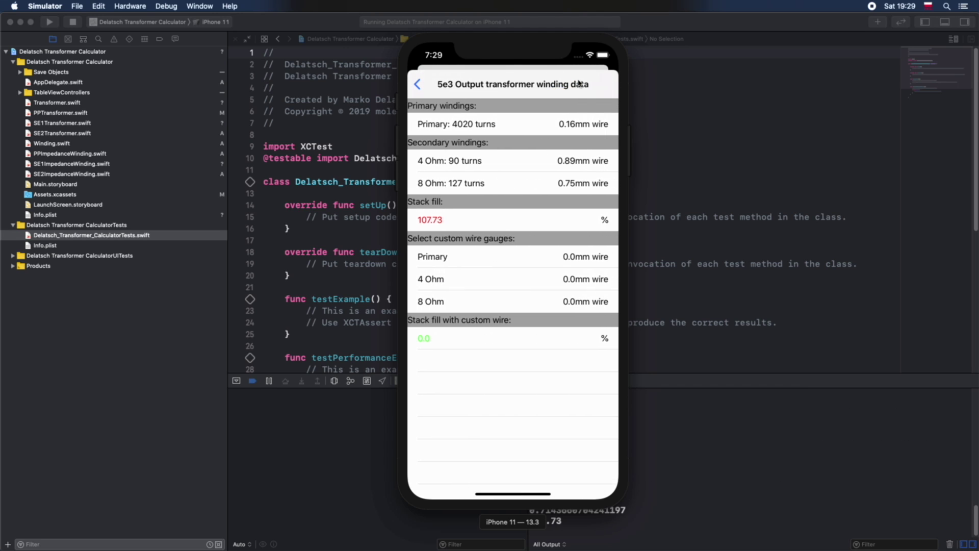
# Set custom wire gauges: Primary 0.12 mm, 4 Ohm 0.8 mm, 8 Ohm 0.7 mm
pyautogui.click(547, 257)
pyautogui.write('0.12')
pyautogui.press('Return')
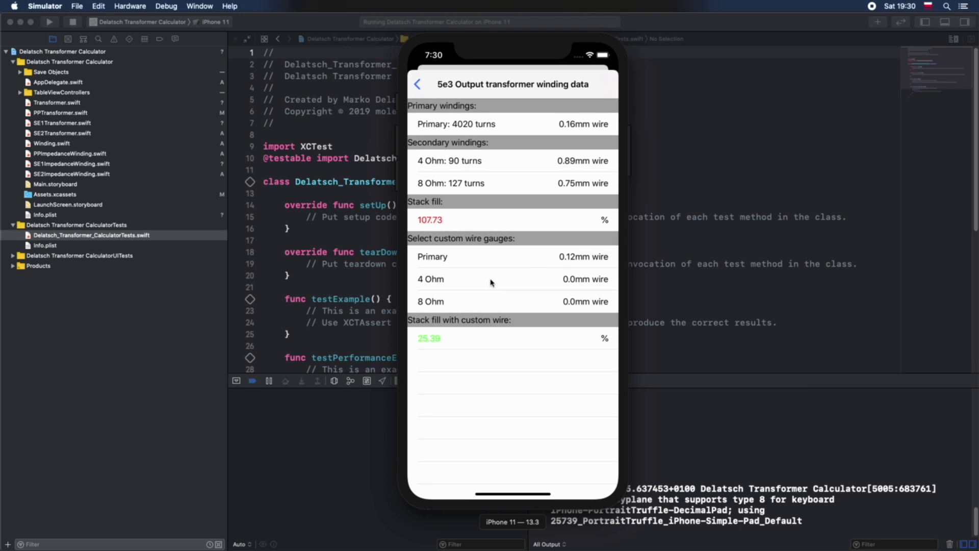
pyautogui.click(490, 282)
pyautogui.write('0.')
pyautogui.press('BackSpace')
pyautogui.write('8')
pyautogui.press('Return')
pyautogui.click(494, 300)
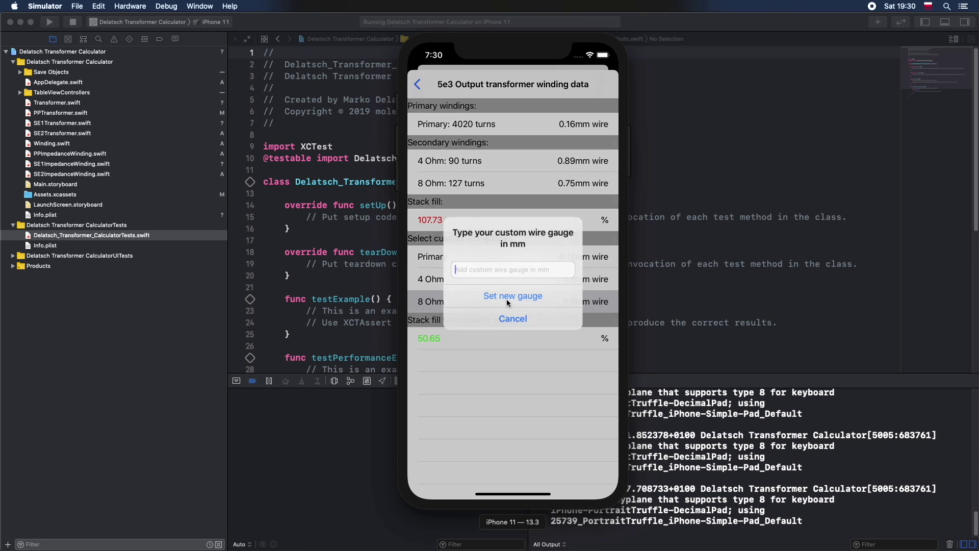
pyautogui.write('0.7')
pyautogui.press('Return')
pyautogui.click(419, 84)
# Create metric single-ended Method 1 transformer 'Tweed champ 5F1' and open its primary windings list
pyautogui.click(428, 107)
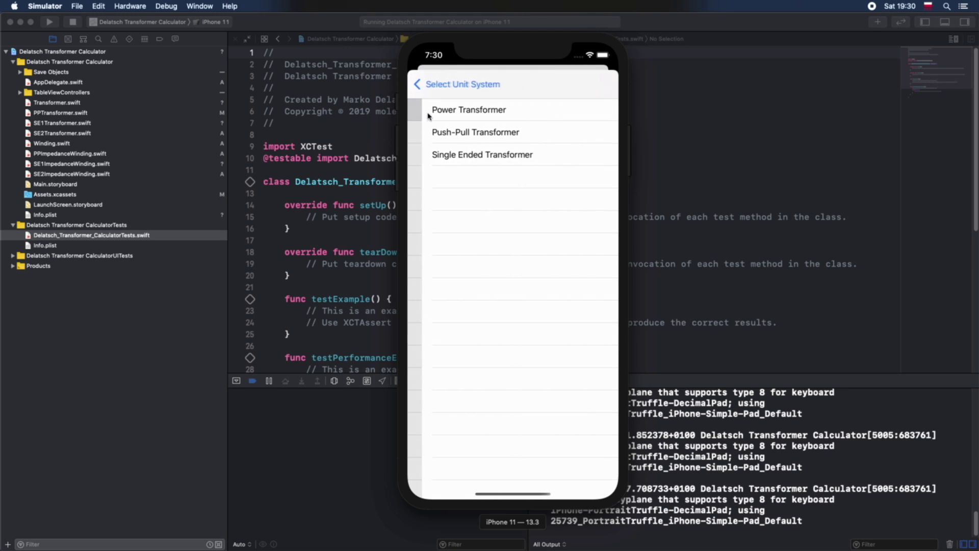
pyautogui.click(478, 155)
pyautogui.click(470, 109)
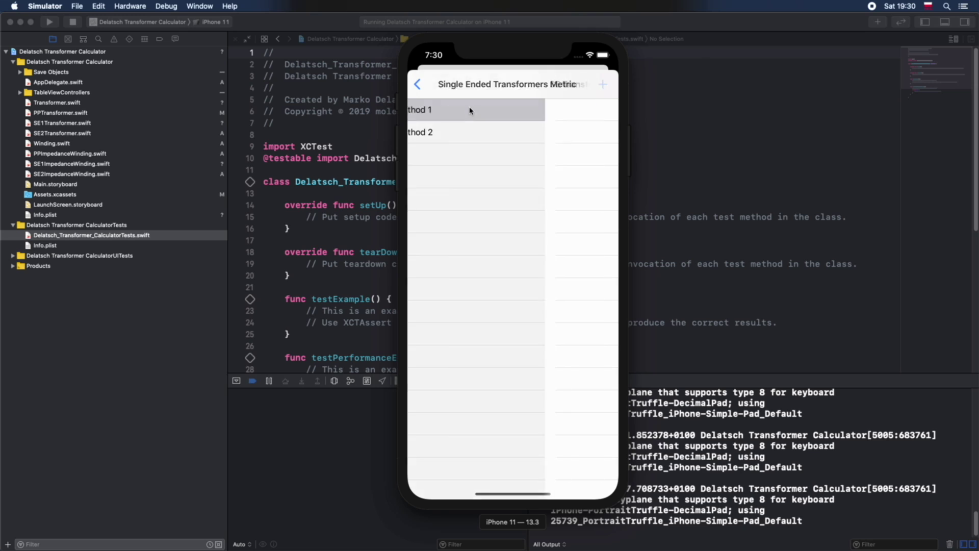
pyautogui.click(602, 85)
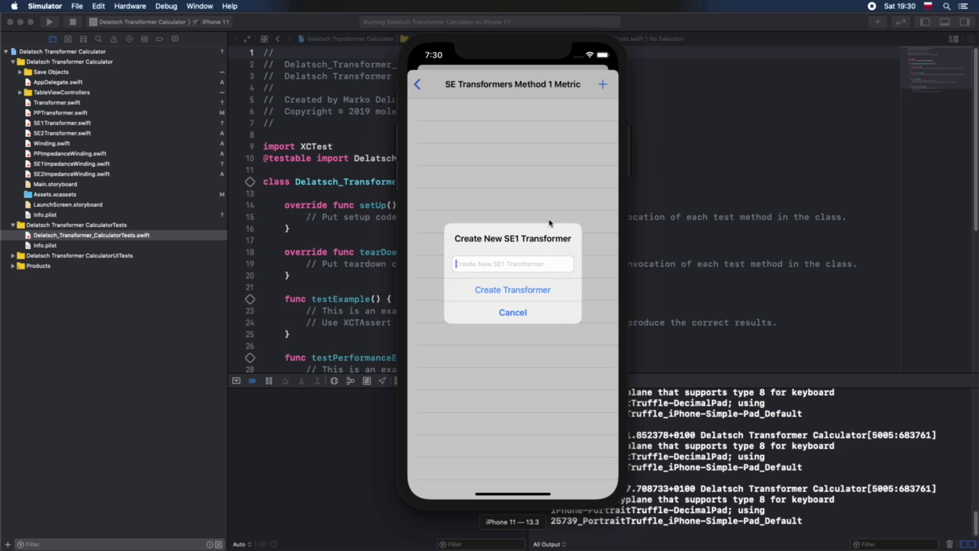
pyautogui.write('T')
pyautogui.write('weed champ ')
pyautogui.write('5F1')
pyautogui.press('Return')
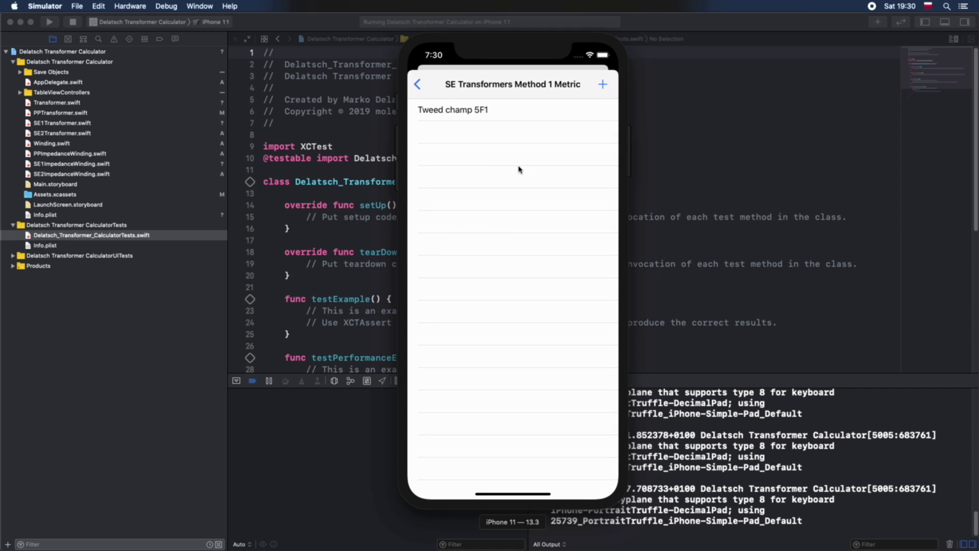
pyautogui.click(432, 118)
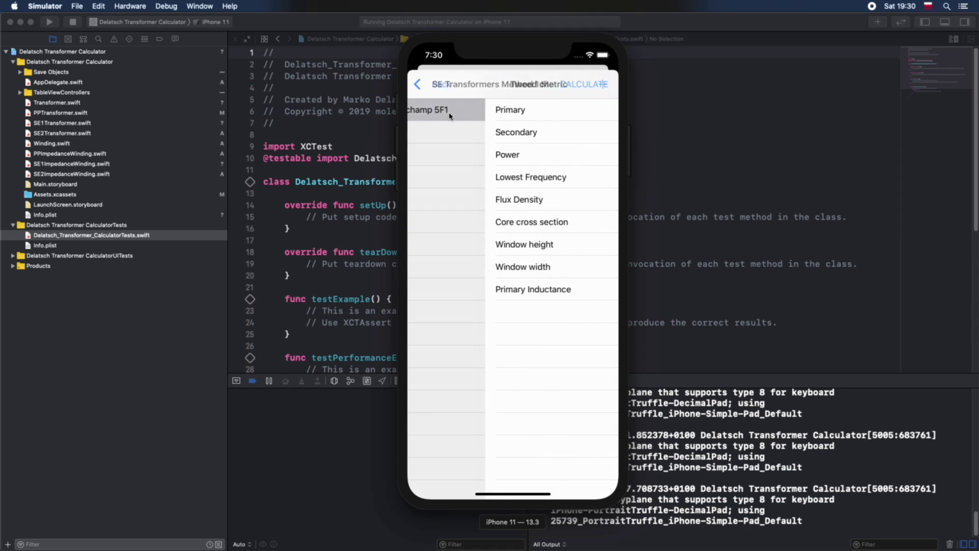
pyautogui.click(544, 113)
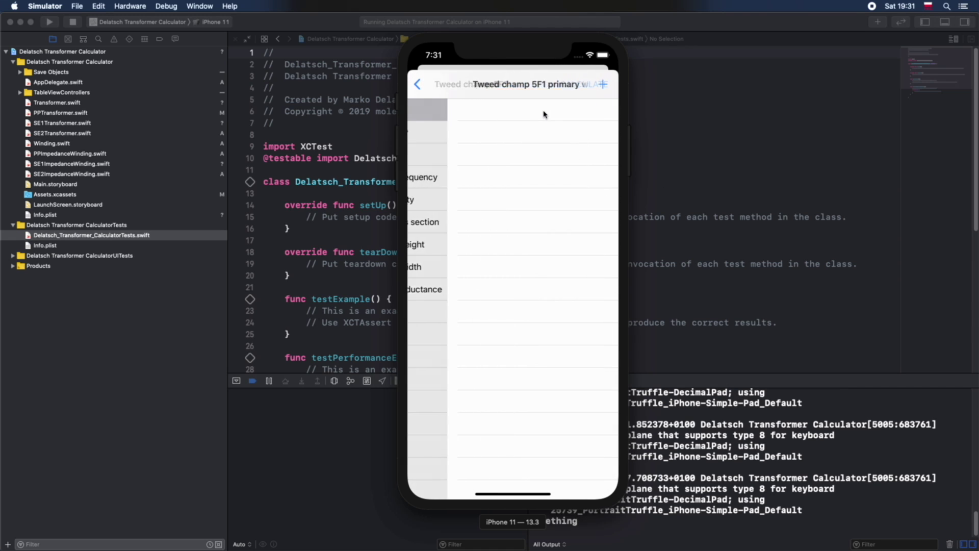
# Add a '5K Primary' winding (5000, 0.009) and an '8 ohm' secondary with impedance 8
pyautogui.click(602, 85)
pyautogui.write('5')
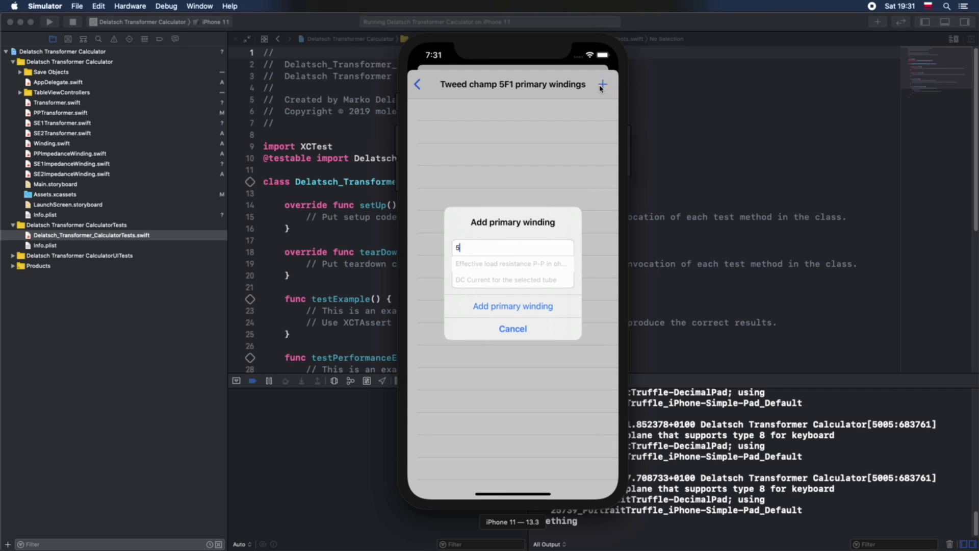
pyautogui.write('00')
pyautogui.press('BackSpace')
pyautogui.press('BackSpace')
pyautogui.write('K P')
pyautogui.write('rimary')
pyautogui.press('Tab')
pyautogui.write('50')
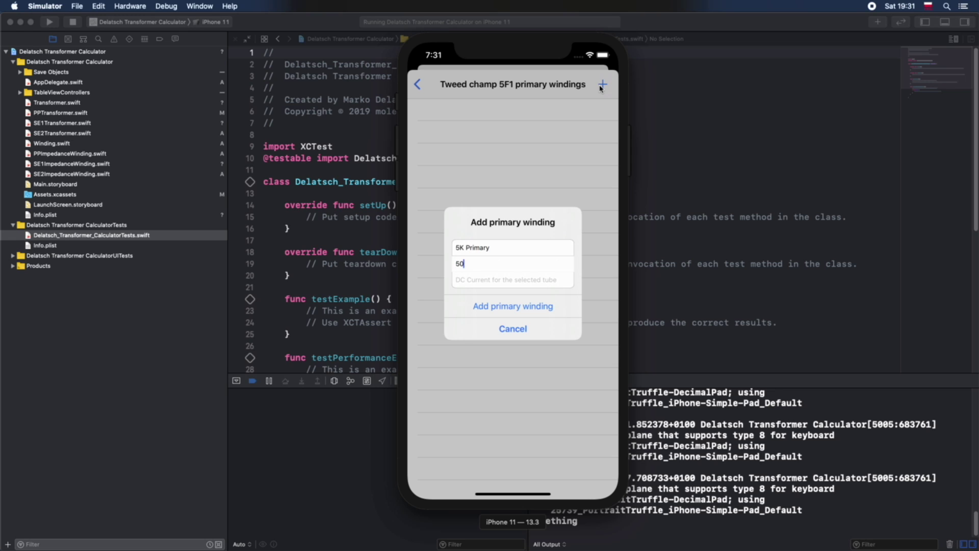
pyautogui.write('00')
pyautogui.press('Tab')
pyautogui.write('0.009')
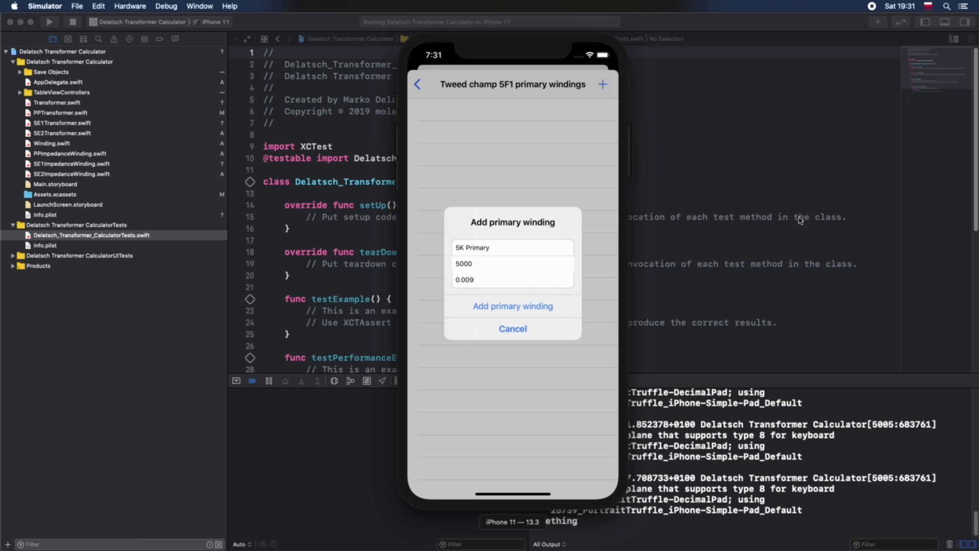
pyautogui.click(493, 305)
pyautogui.write('8')
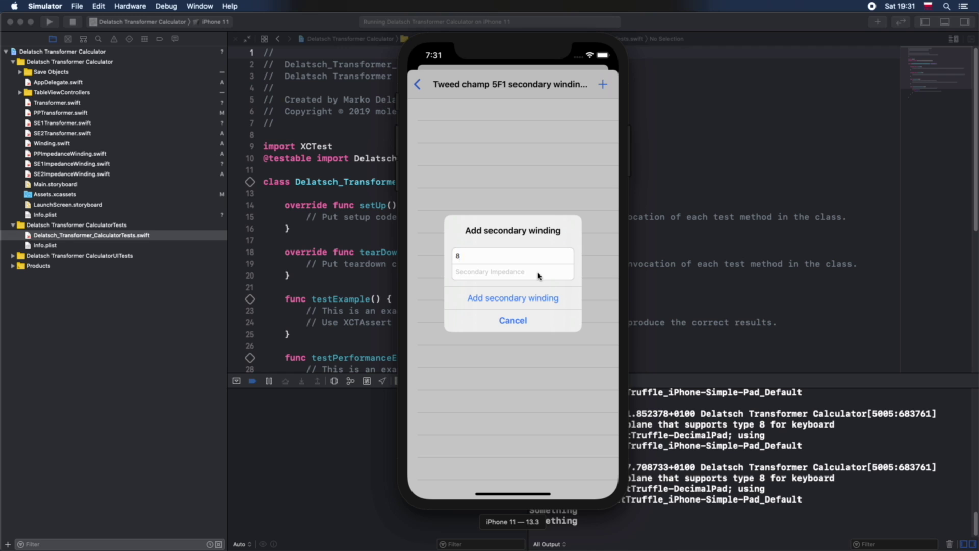
pyautogui.write(' ohm')
pyautogui.press('Tab')
pyautogui.write('8')
pyautogui.click(512, 298)
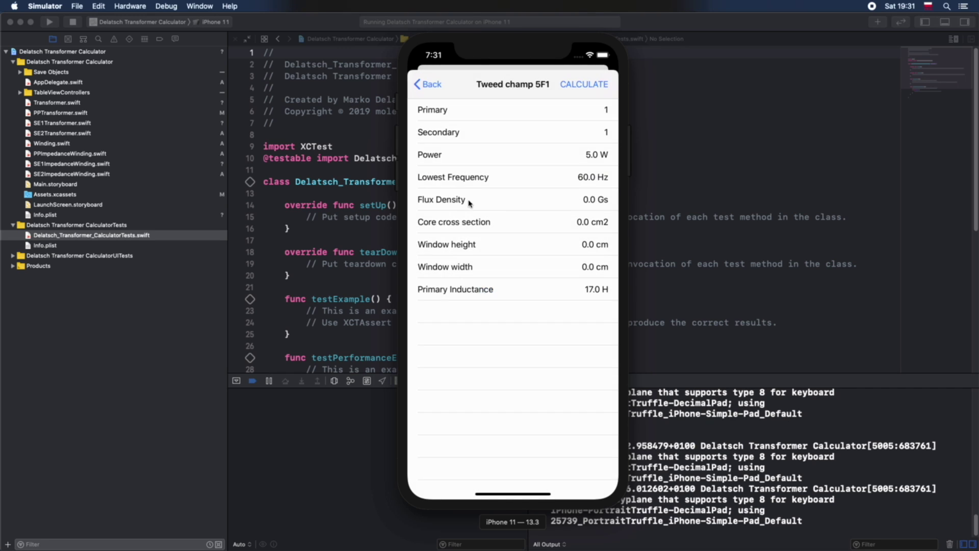
# Enter flux density 6000 Gs and the core dimensions, calculating 3864 primary and 155 secondary turns
pyautogui.click(468, 202)
pyautogui.write('6000')
pyautogui.press('Return')
pyautogui.click(487, 225)
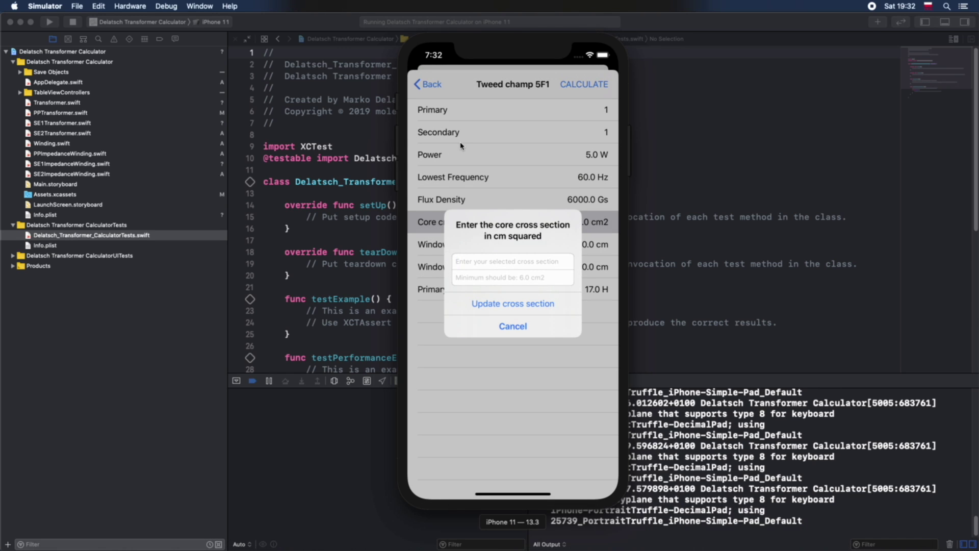
pyautogui.write('2.66')
pyautogui.press('Return')
pyautogui.click(515, 246)
pyautogui.write('2.6')
pyautogui.press('Return')
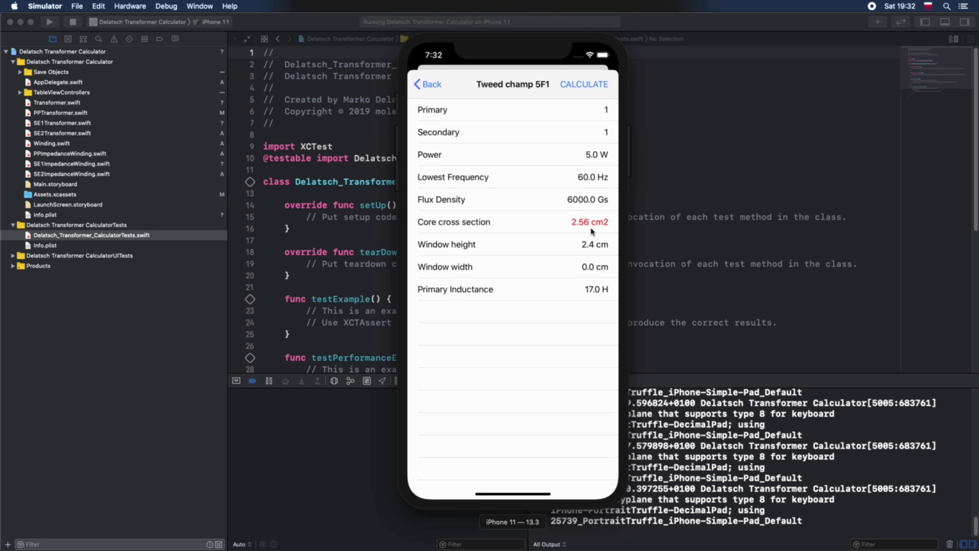
pyautogui.click(513, 267)
pyautogui.write('0.8')
pyautogui.press('Return')
pyautogui.click(582, 84)
# Set custom wire gauges of 0.1 mm for 5K Primary and 0.5 mm for 8 Ohm
pyautogui.click(513, 235)
pyautogui.write('0.1')
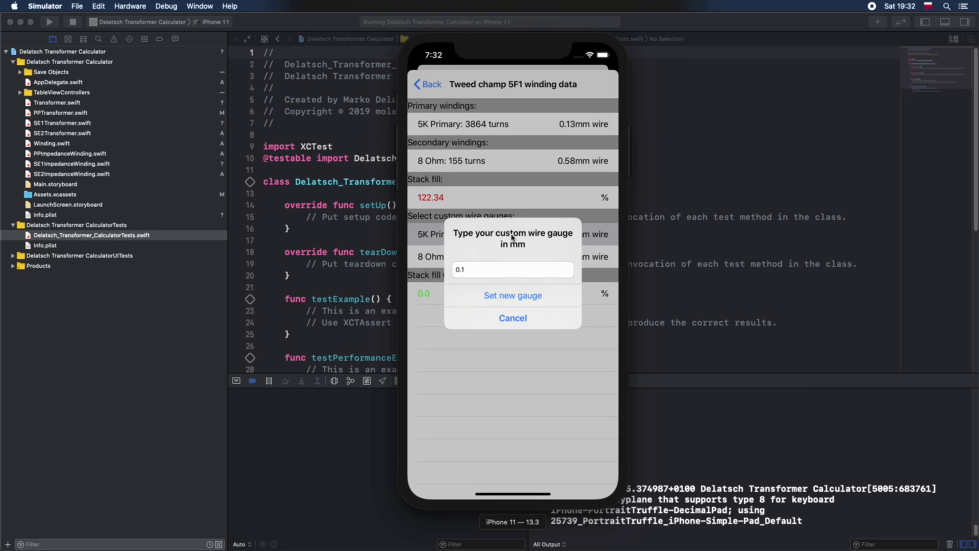
pyautogui.press('Return')
pyautogui.click(518, 256)
pyautogui.write('0.5')
pyautogui.press('Return')
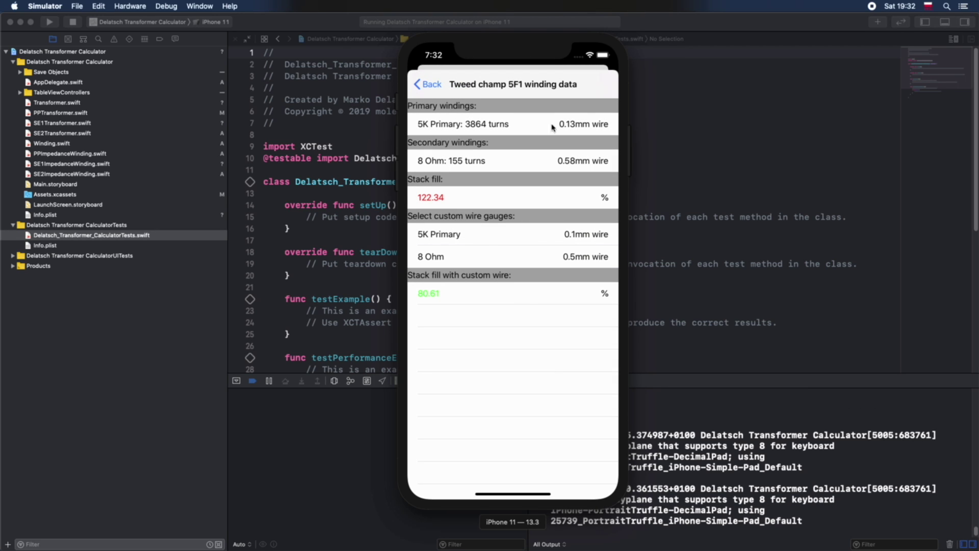